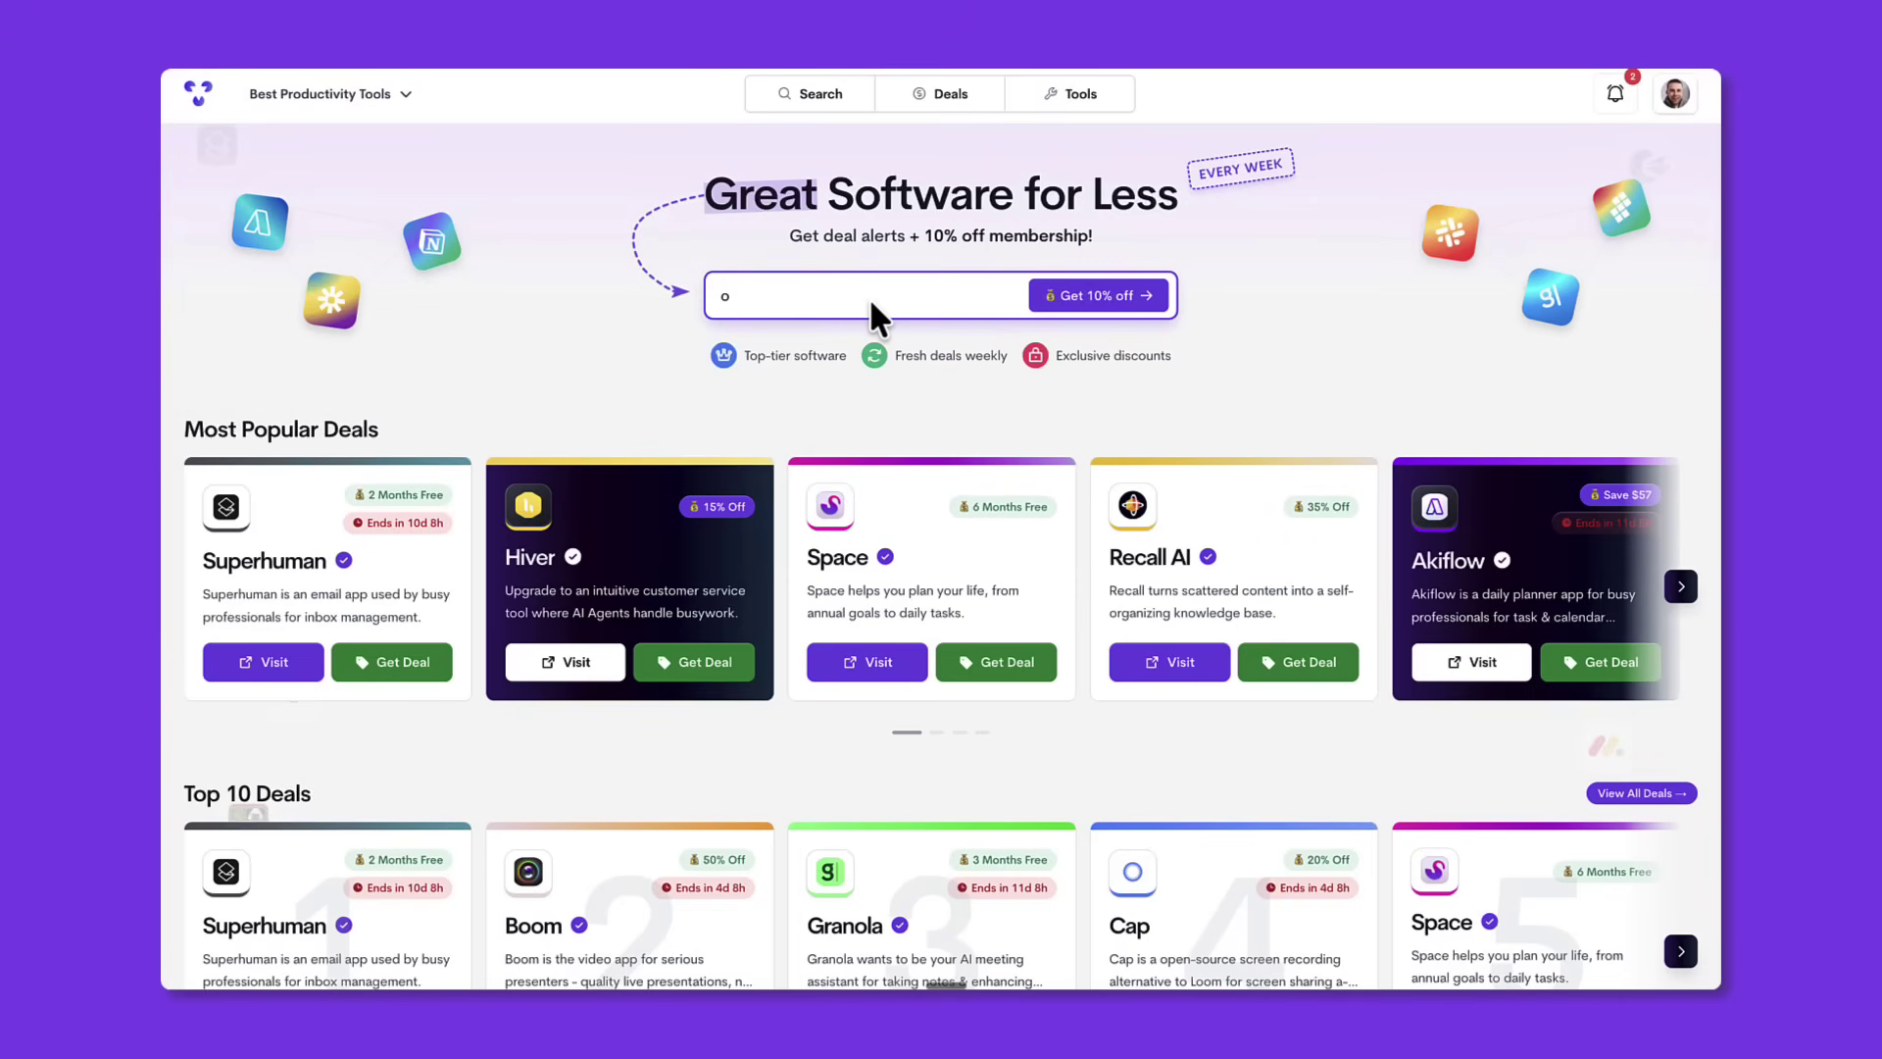
type("h")
Step: Delete the stray characters from the Toolfinder deal-alerts email field
key("BackSpace")
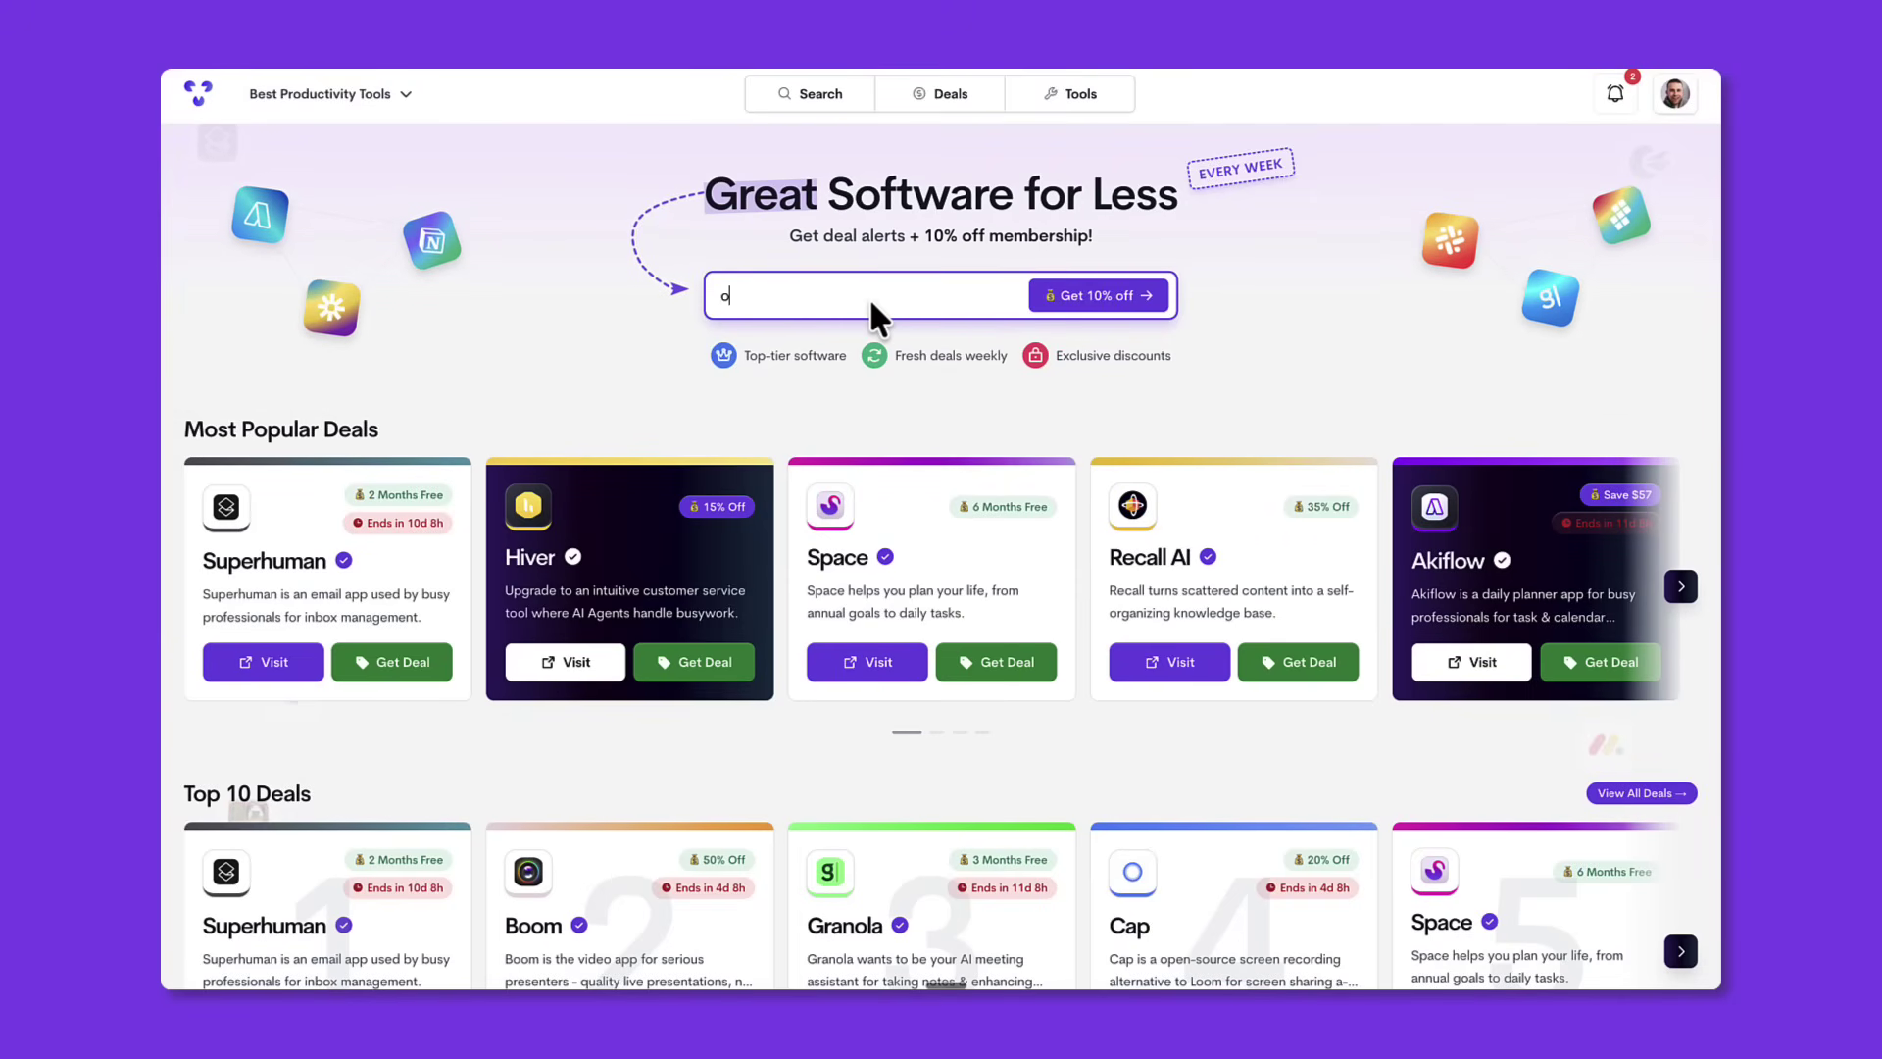
key("BackSpace")
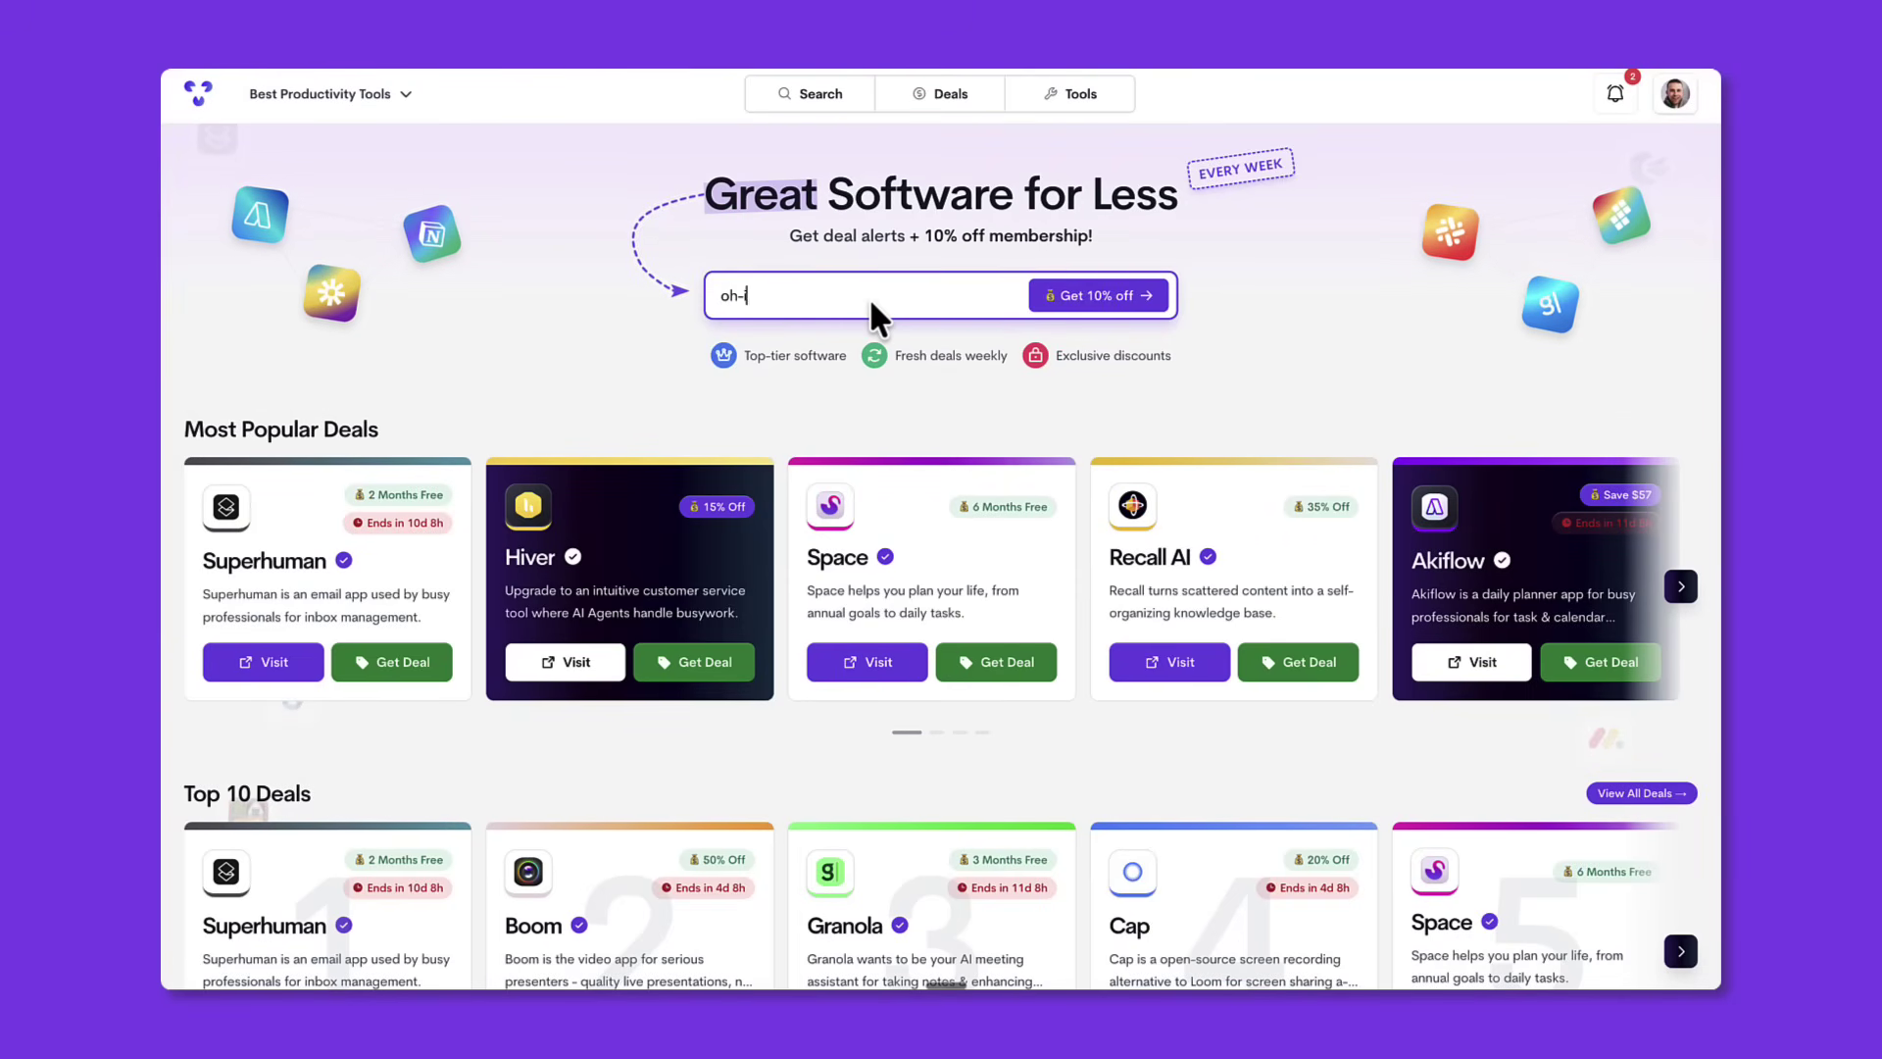
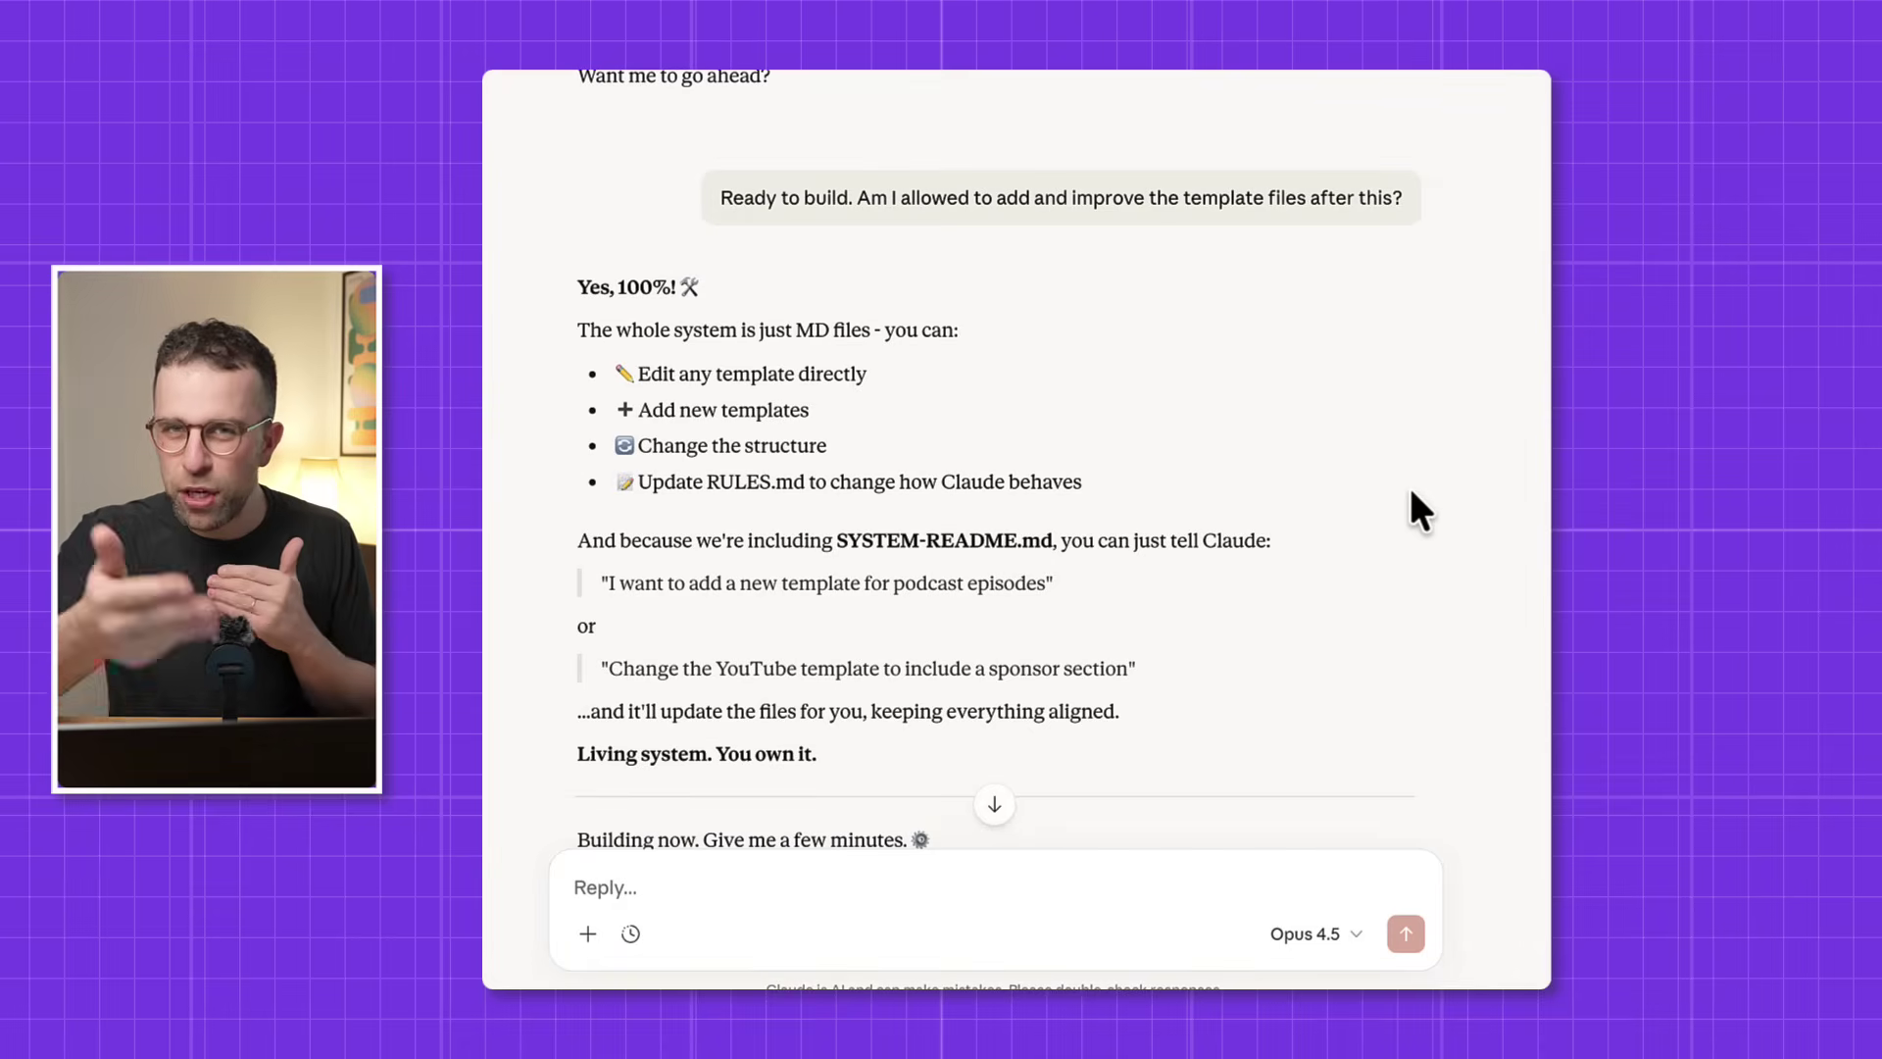
scroll(1410, 510, "down", 1)
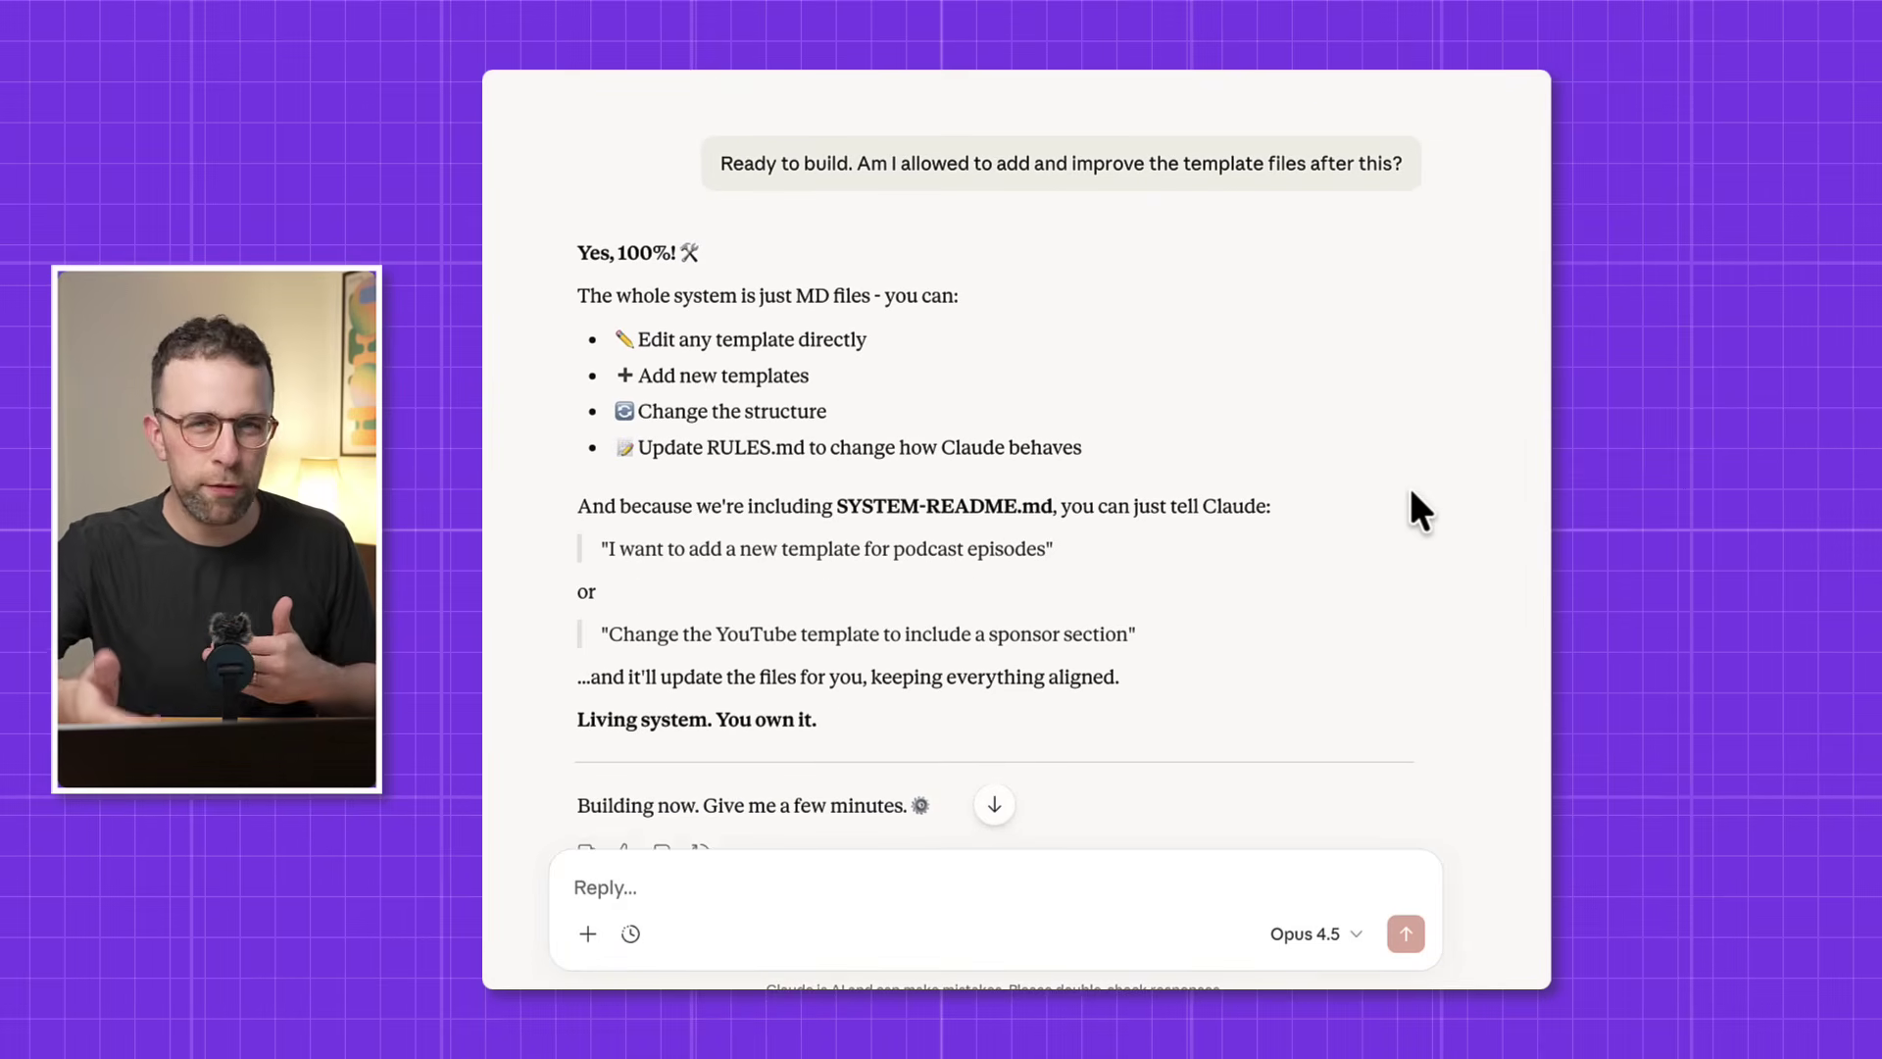
scroll(1409, 511, "down", 1)
scroll(1408, 511, "down", 2)
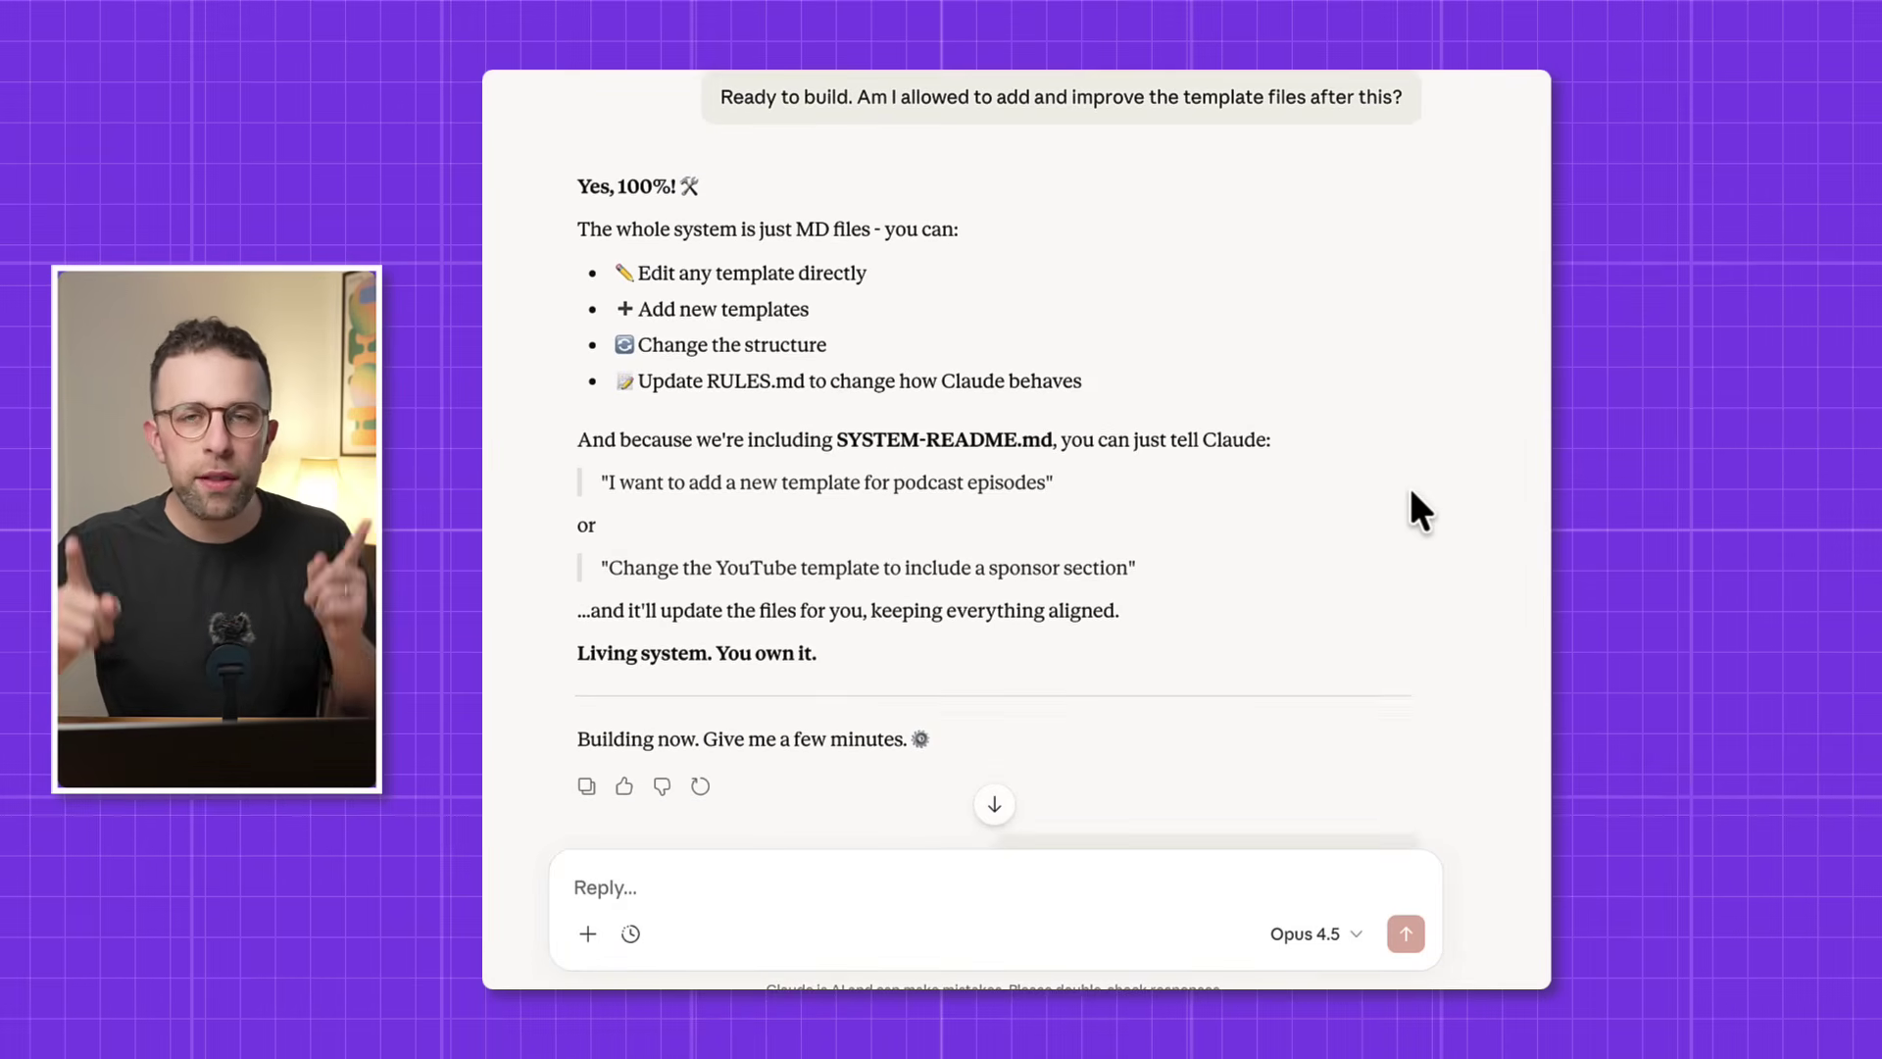
scroll(1410, 510, "down", 3)
scroll(1409, 510, "down", 3)
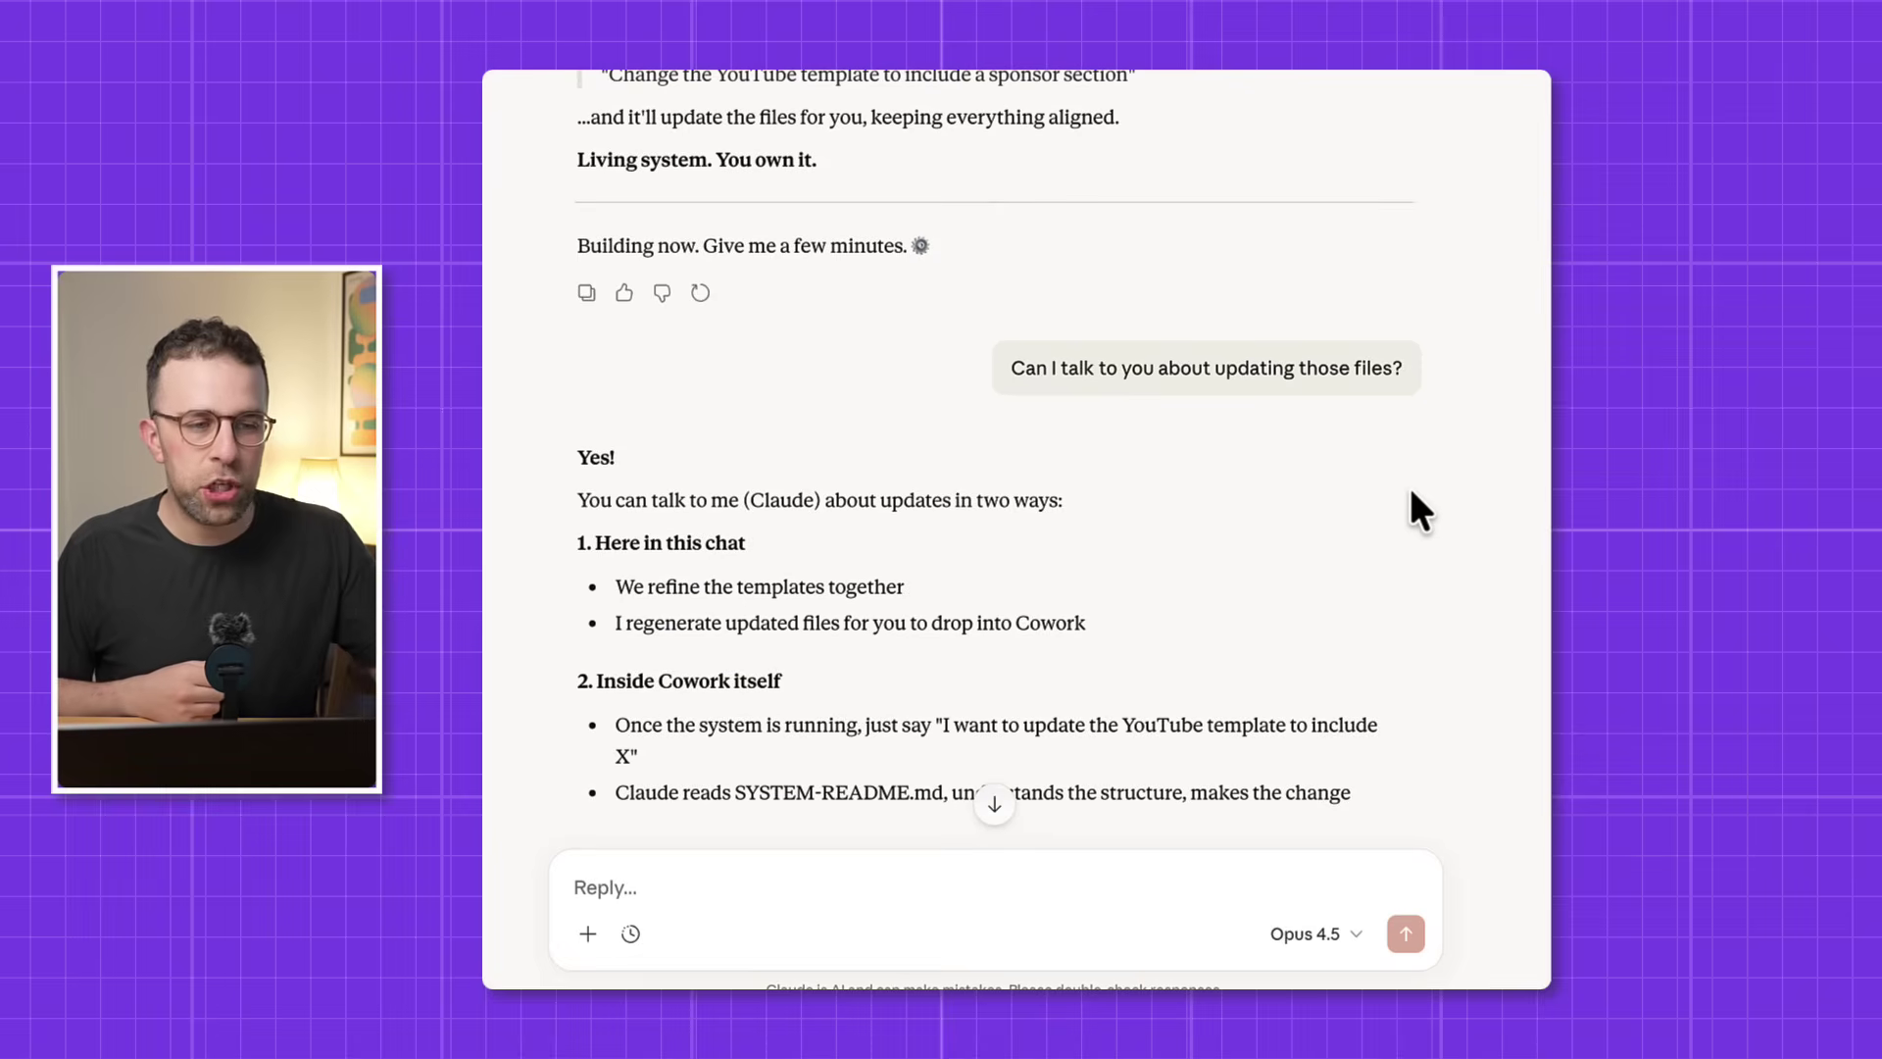
scroll(1410, 491, "down", 3)
scroll(1409, 491, "down", 1)
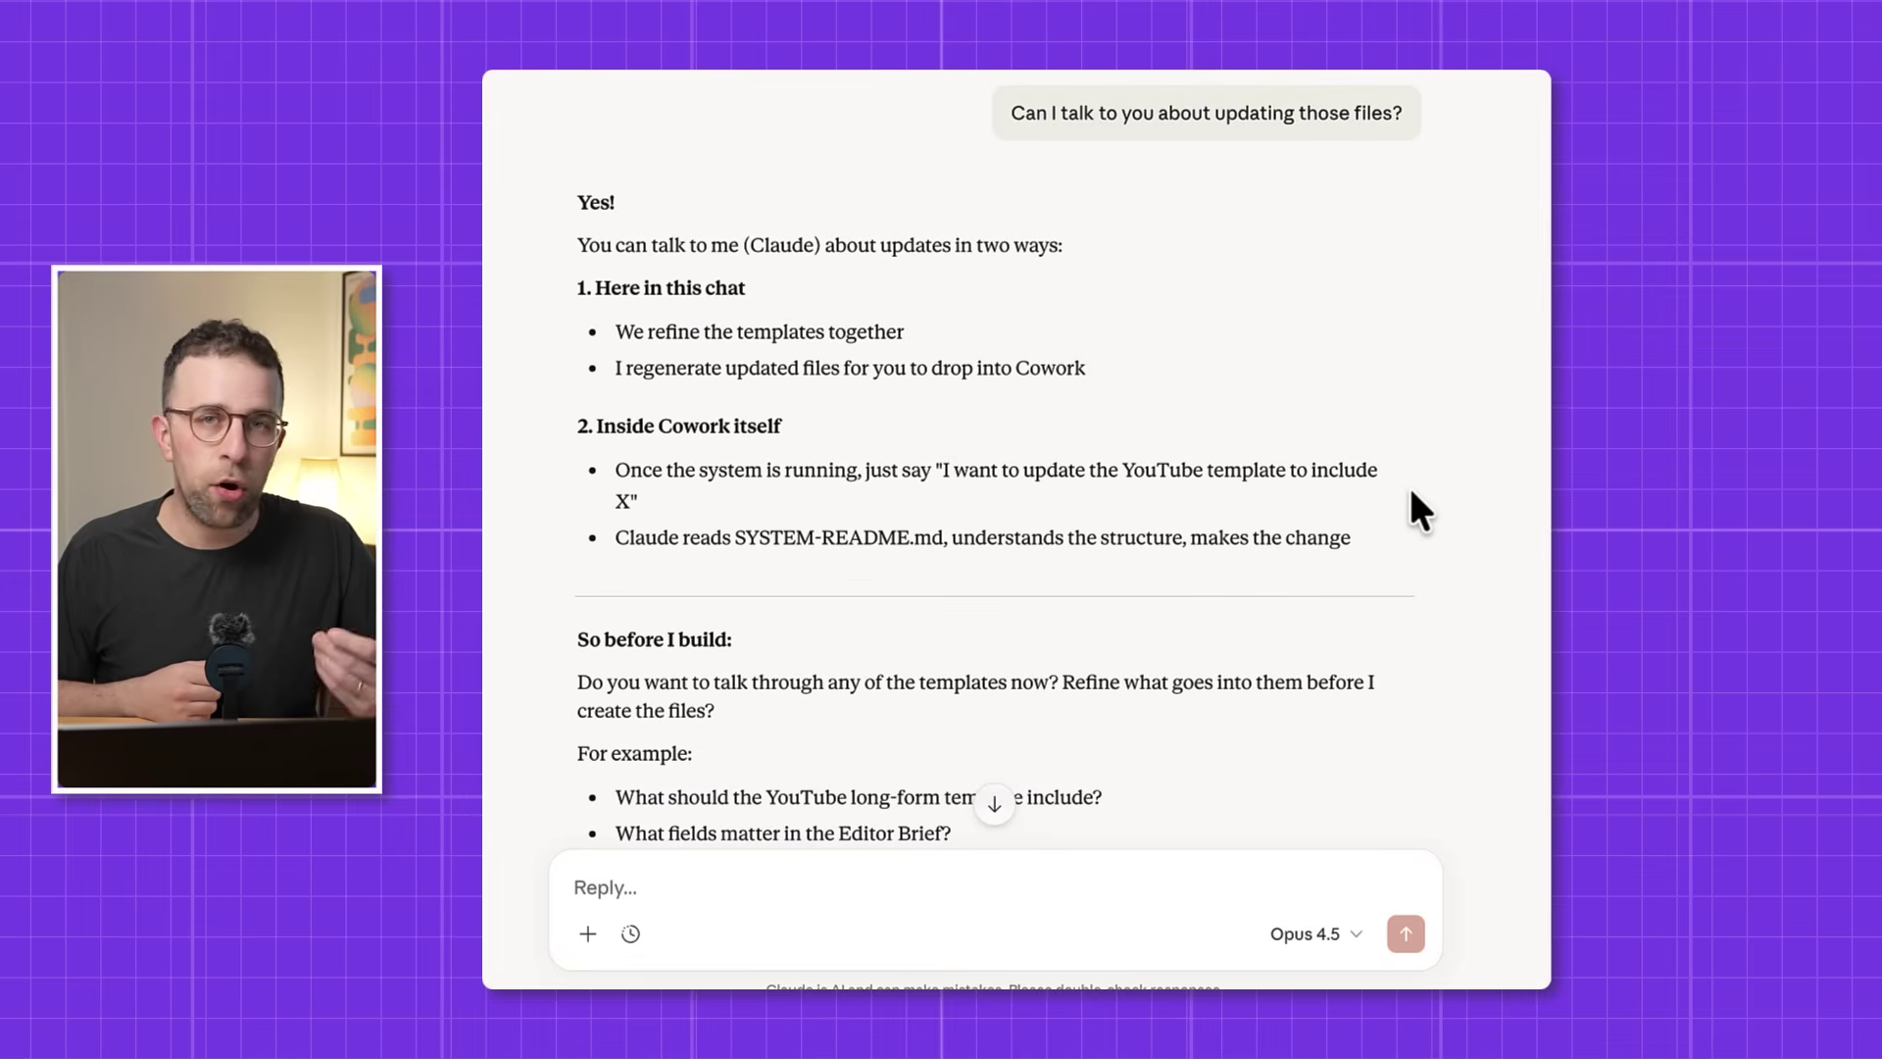
scroll(1409, 492, "down", 1)
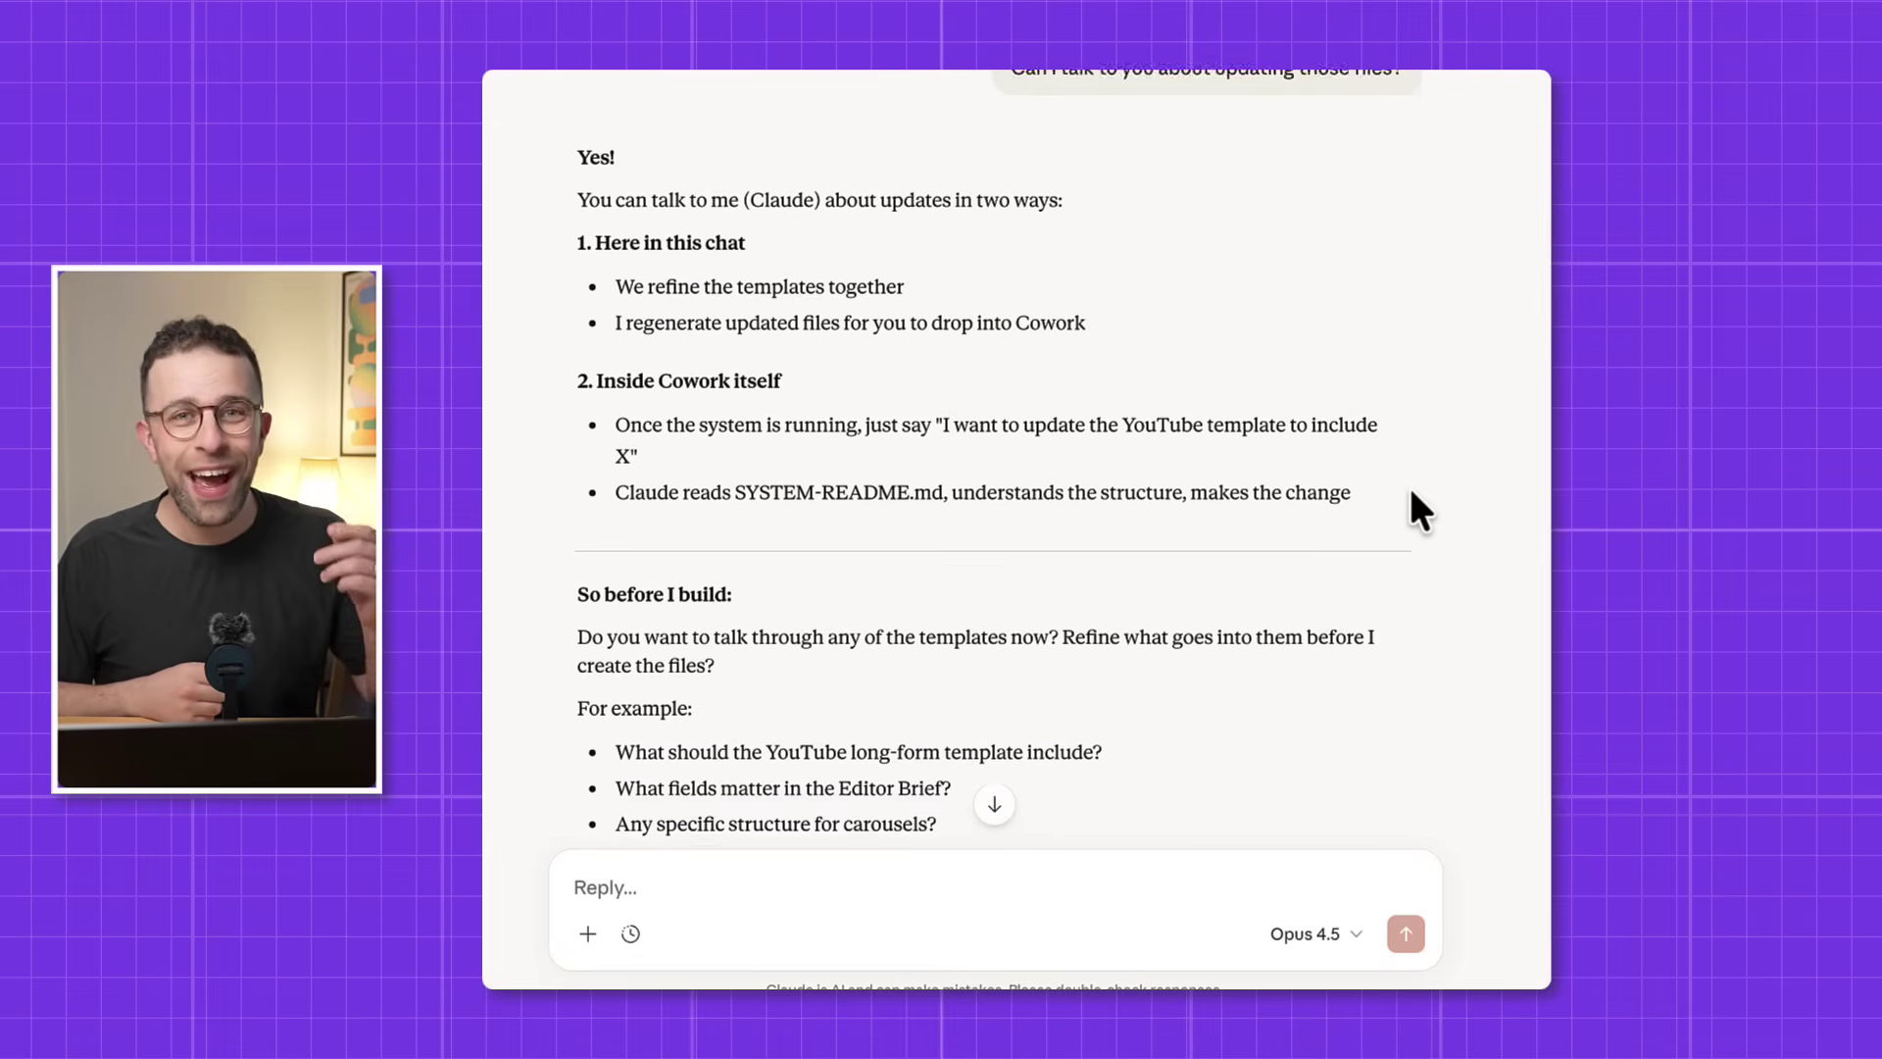
scroll(1408, 511, "down", 1)
scroll(1408, 510, "down", 4)
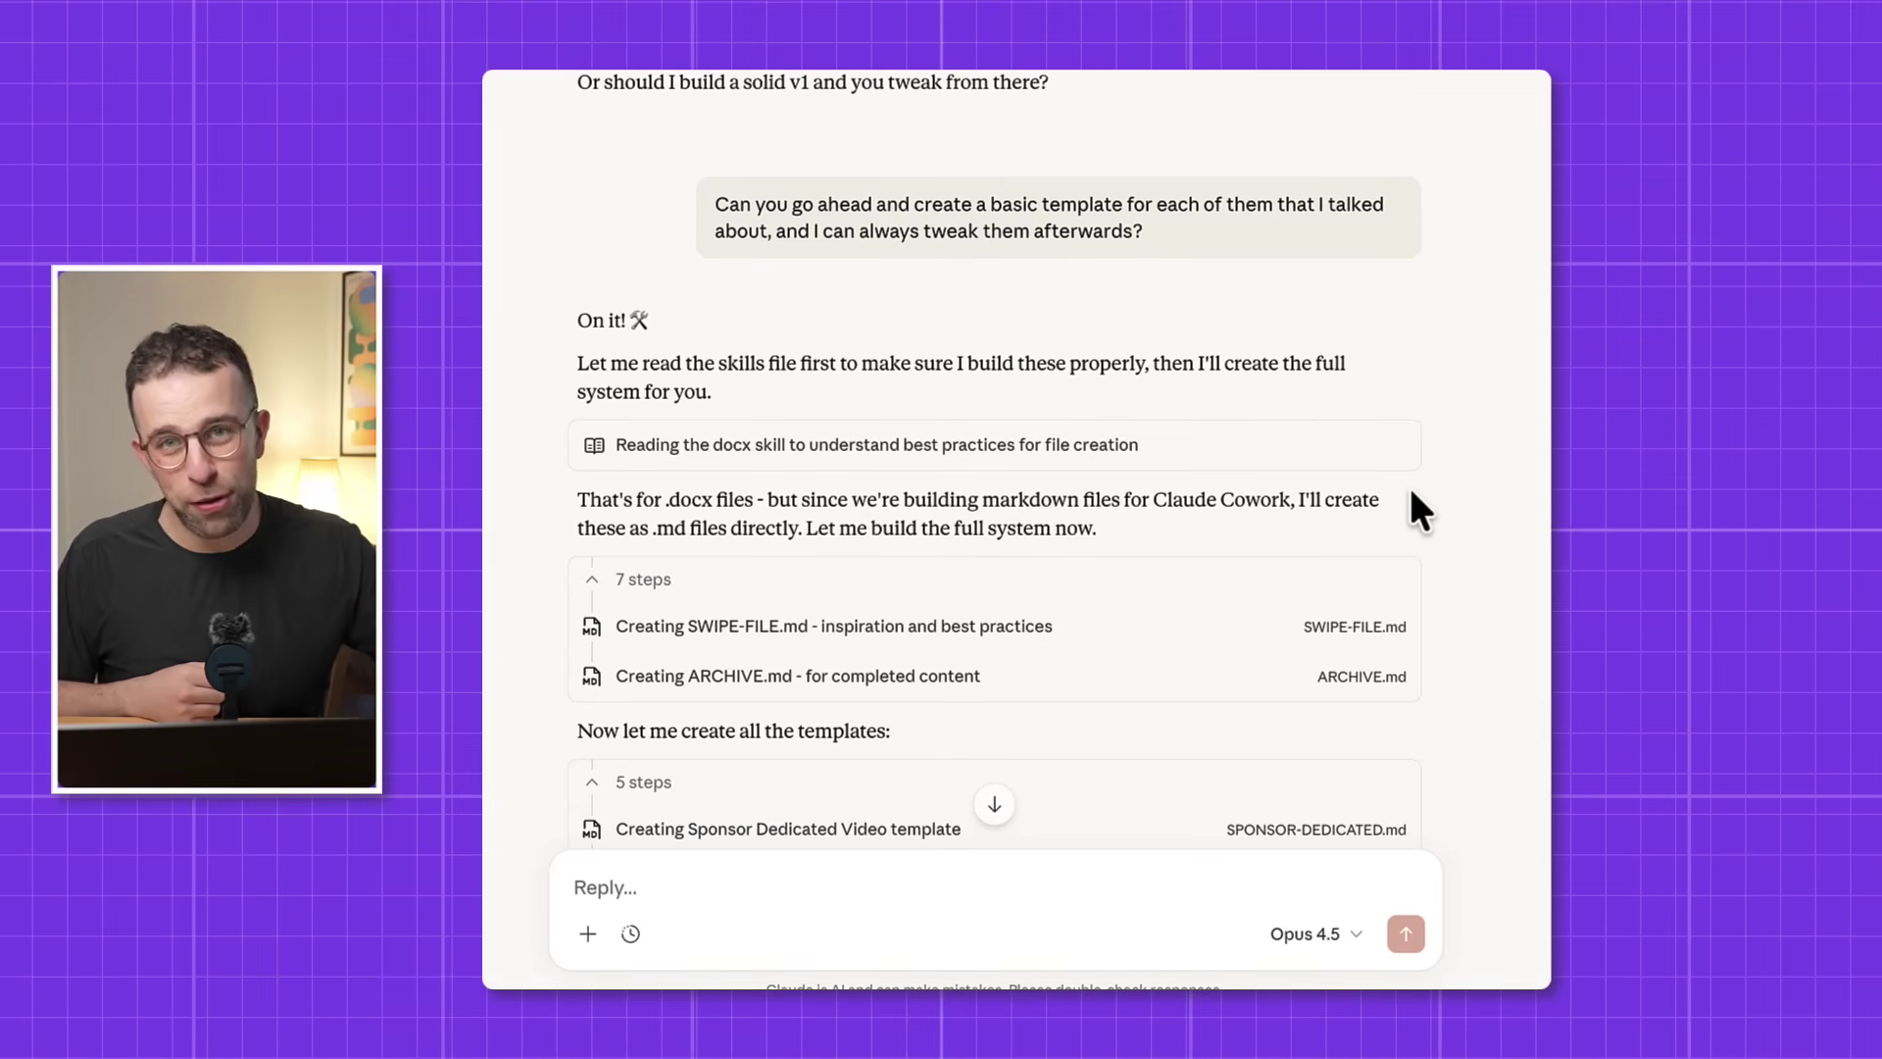
scroll(1409, 511, "down", 1)
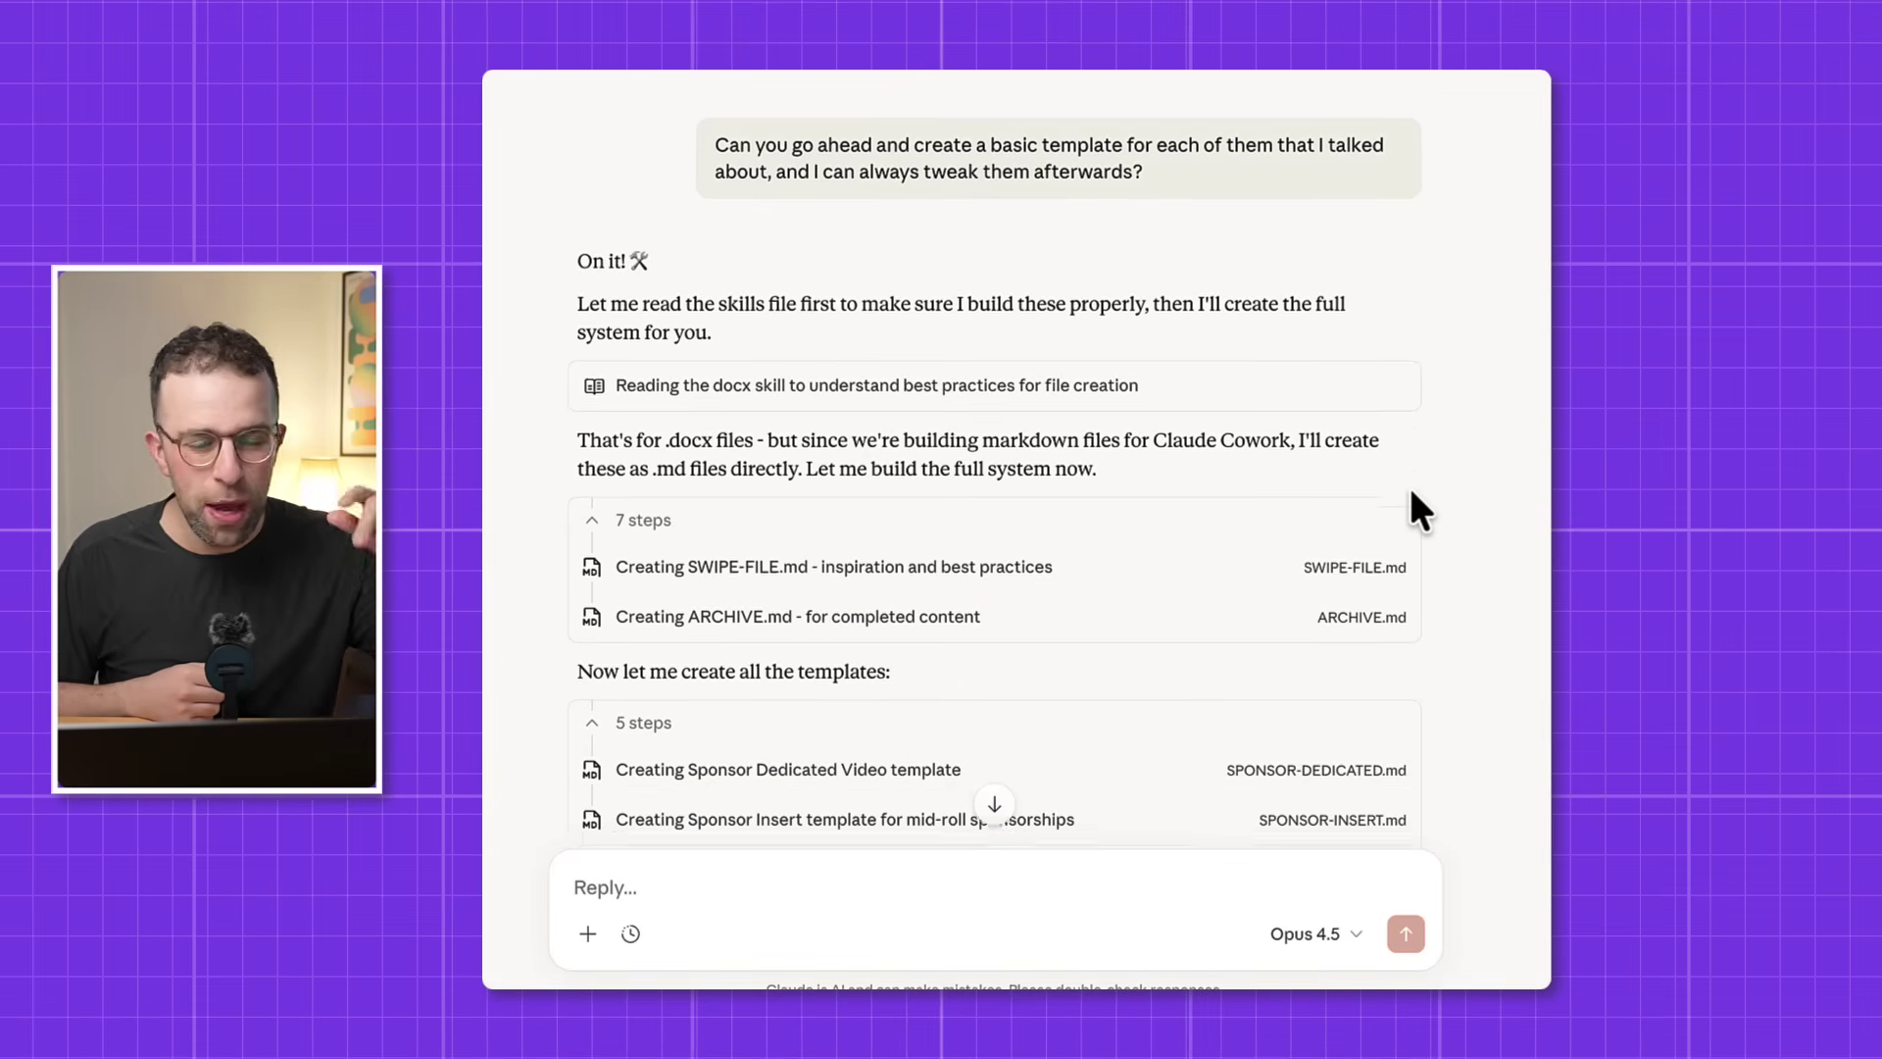
scroll(1409, 509, "down", 2)
scroll(1408, 511, "down", 3)
scroll(1408, 510, "down", 1)
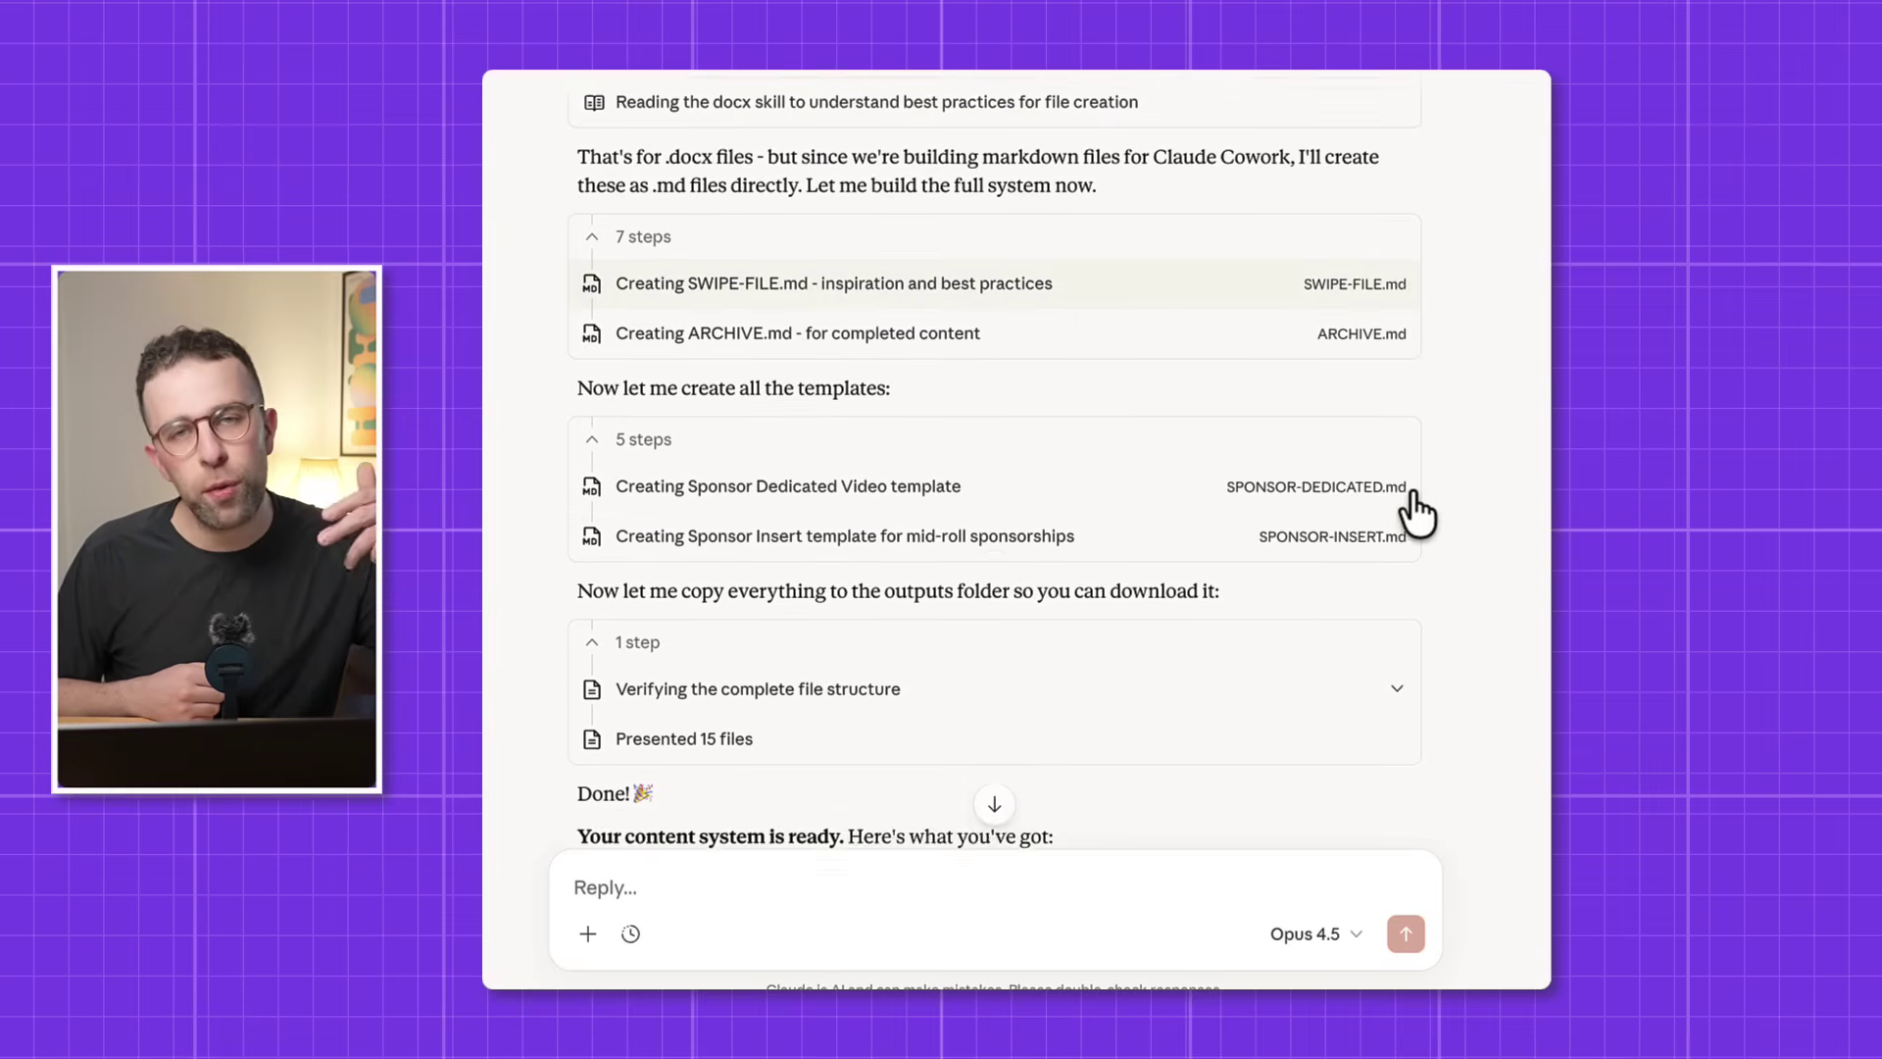
scroll(1412, 511, "down", 1)
scroll(1411, 510, "down", 1)
scroll(1415, 510, "down", 5)
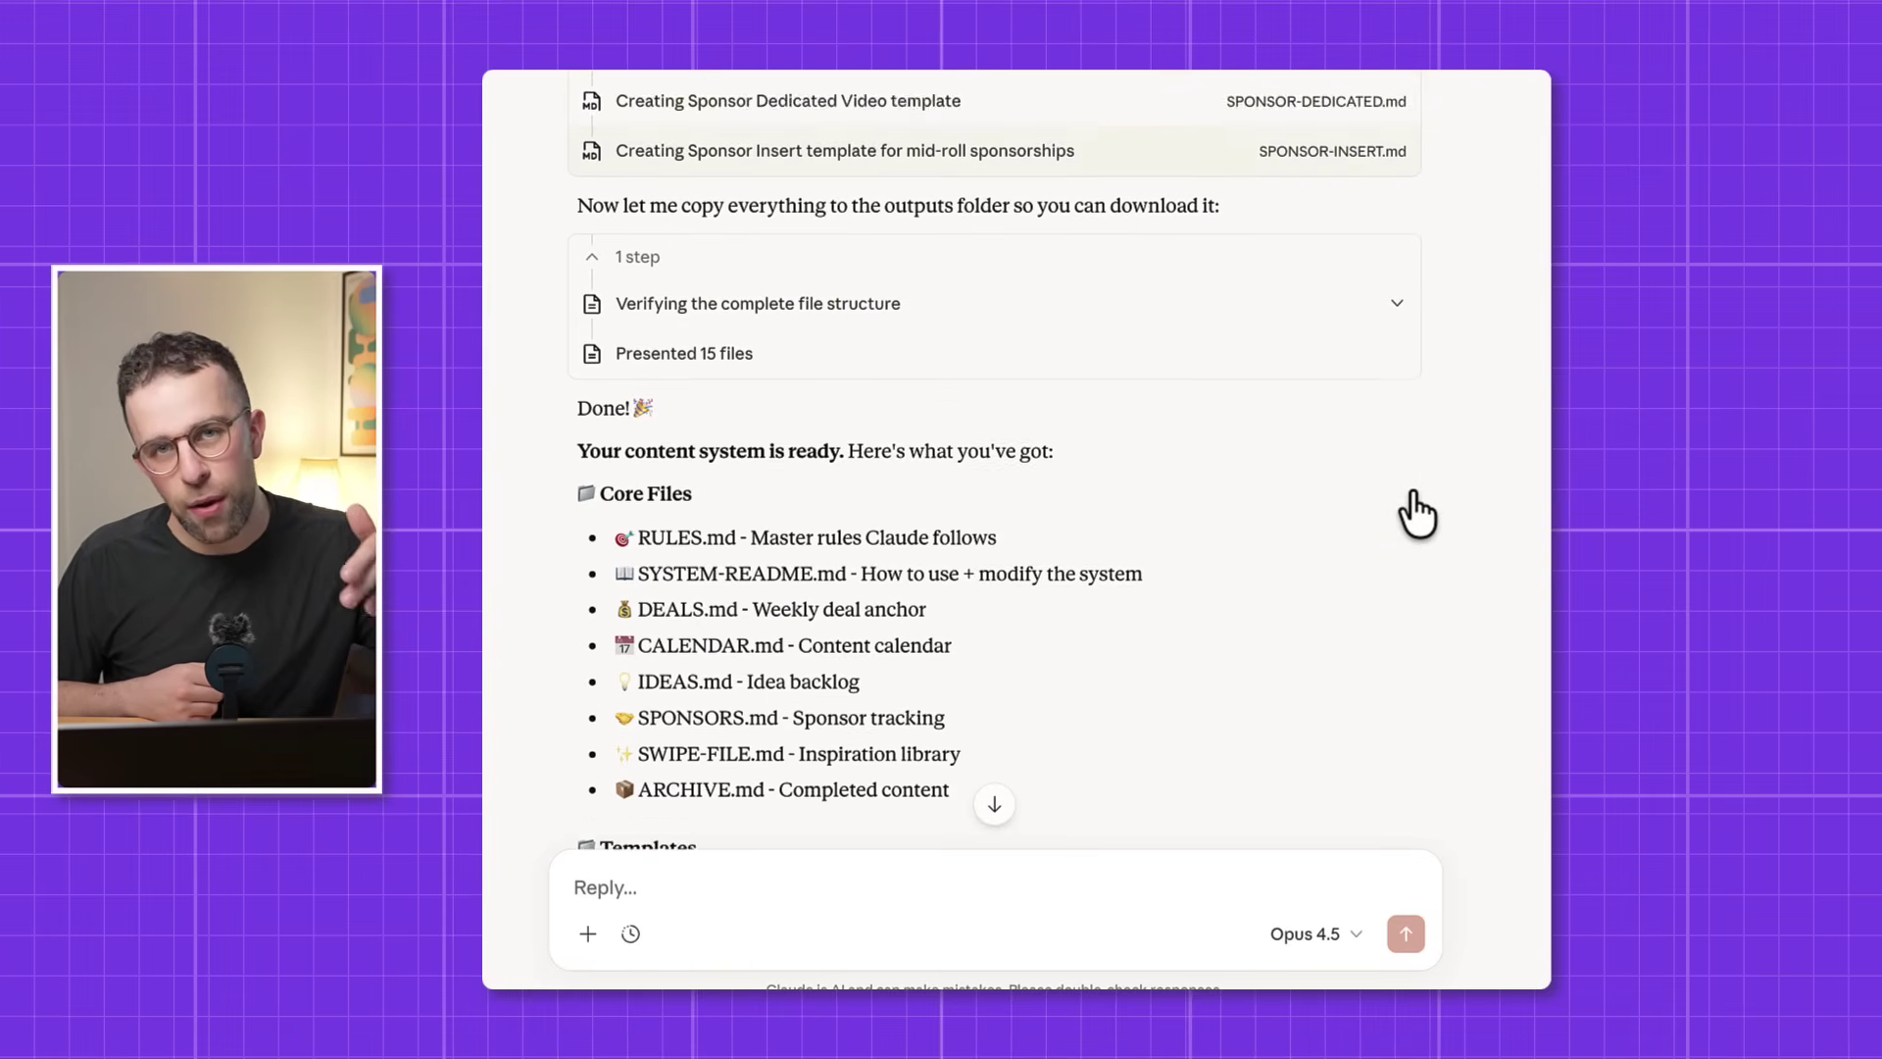
scroll(1414, 511, "down", 1)
scroll(1410, 494, "down", 1)
scroll(1410, 494, "down", 1)
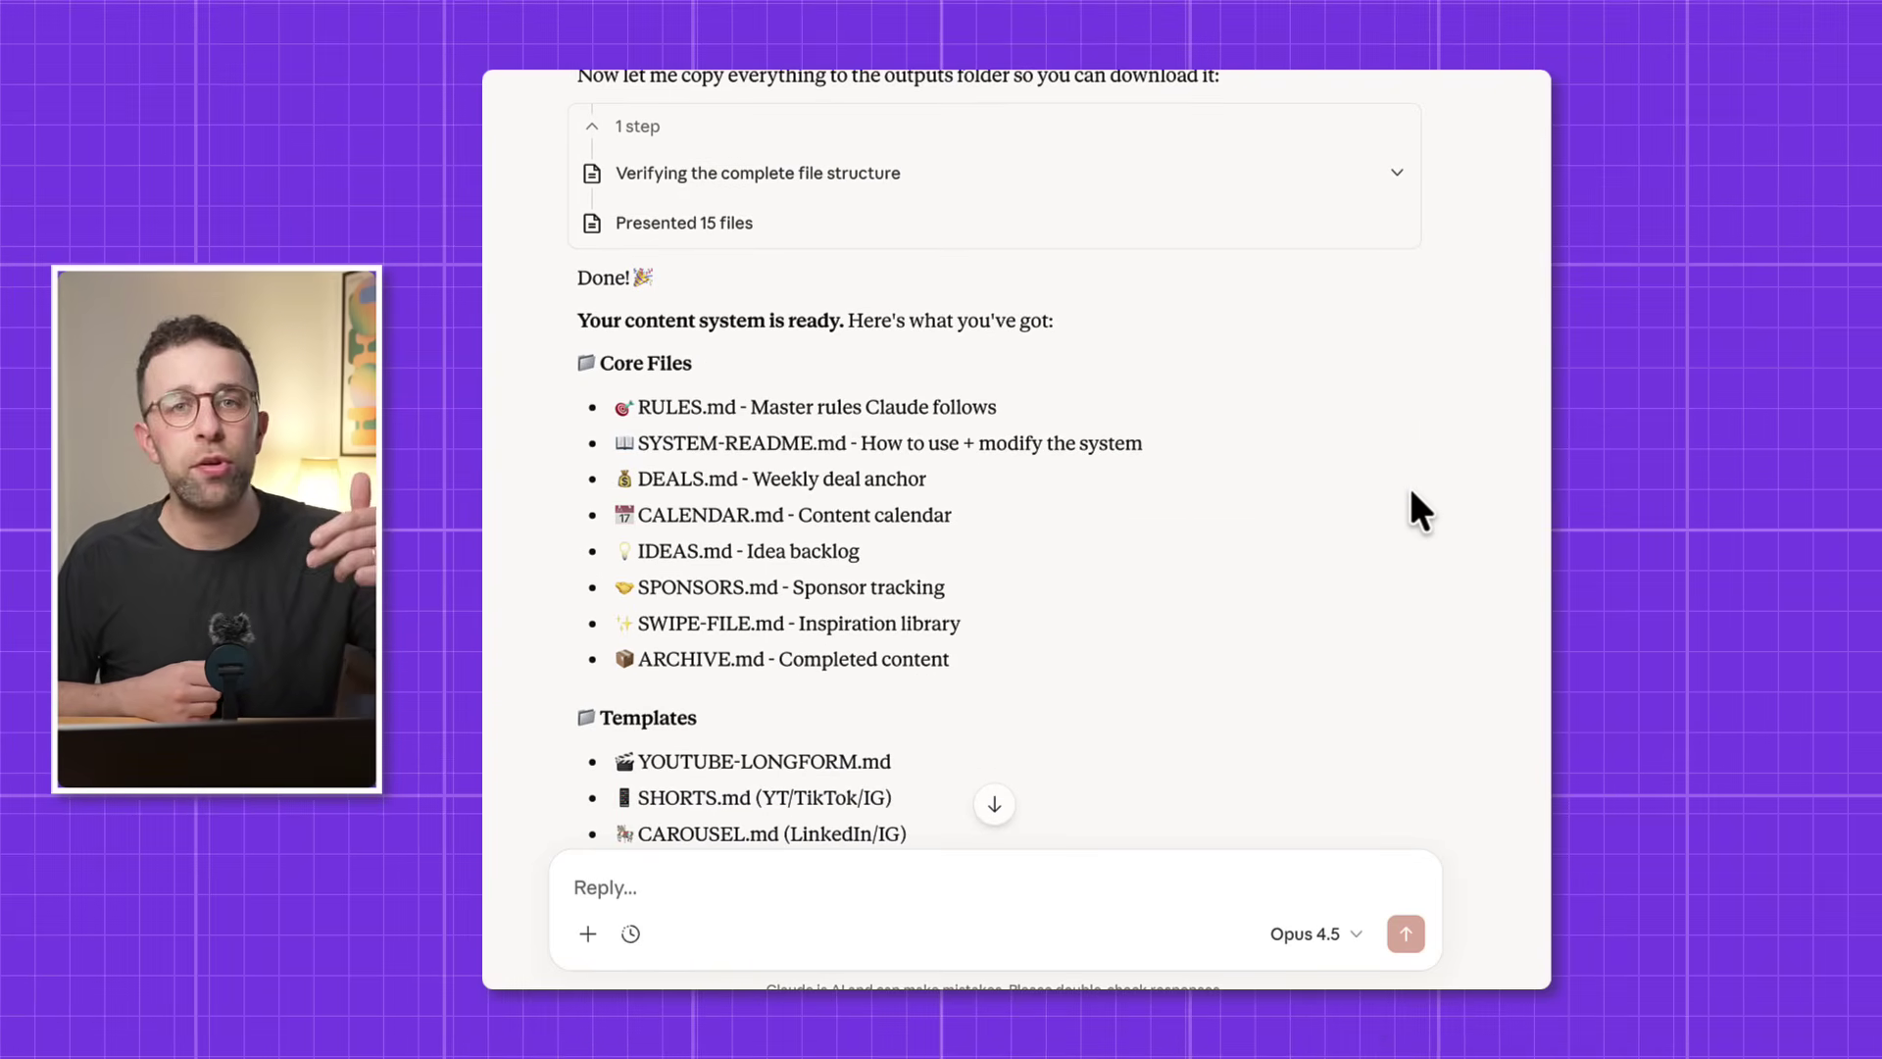
scroll(1409, 494, "down", 3)
scroll(1408, 511, "down", 1)
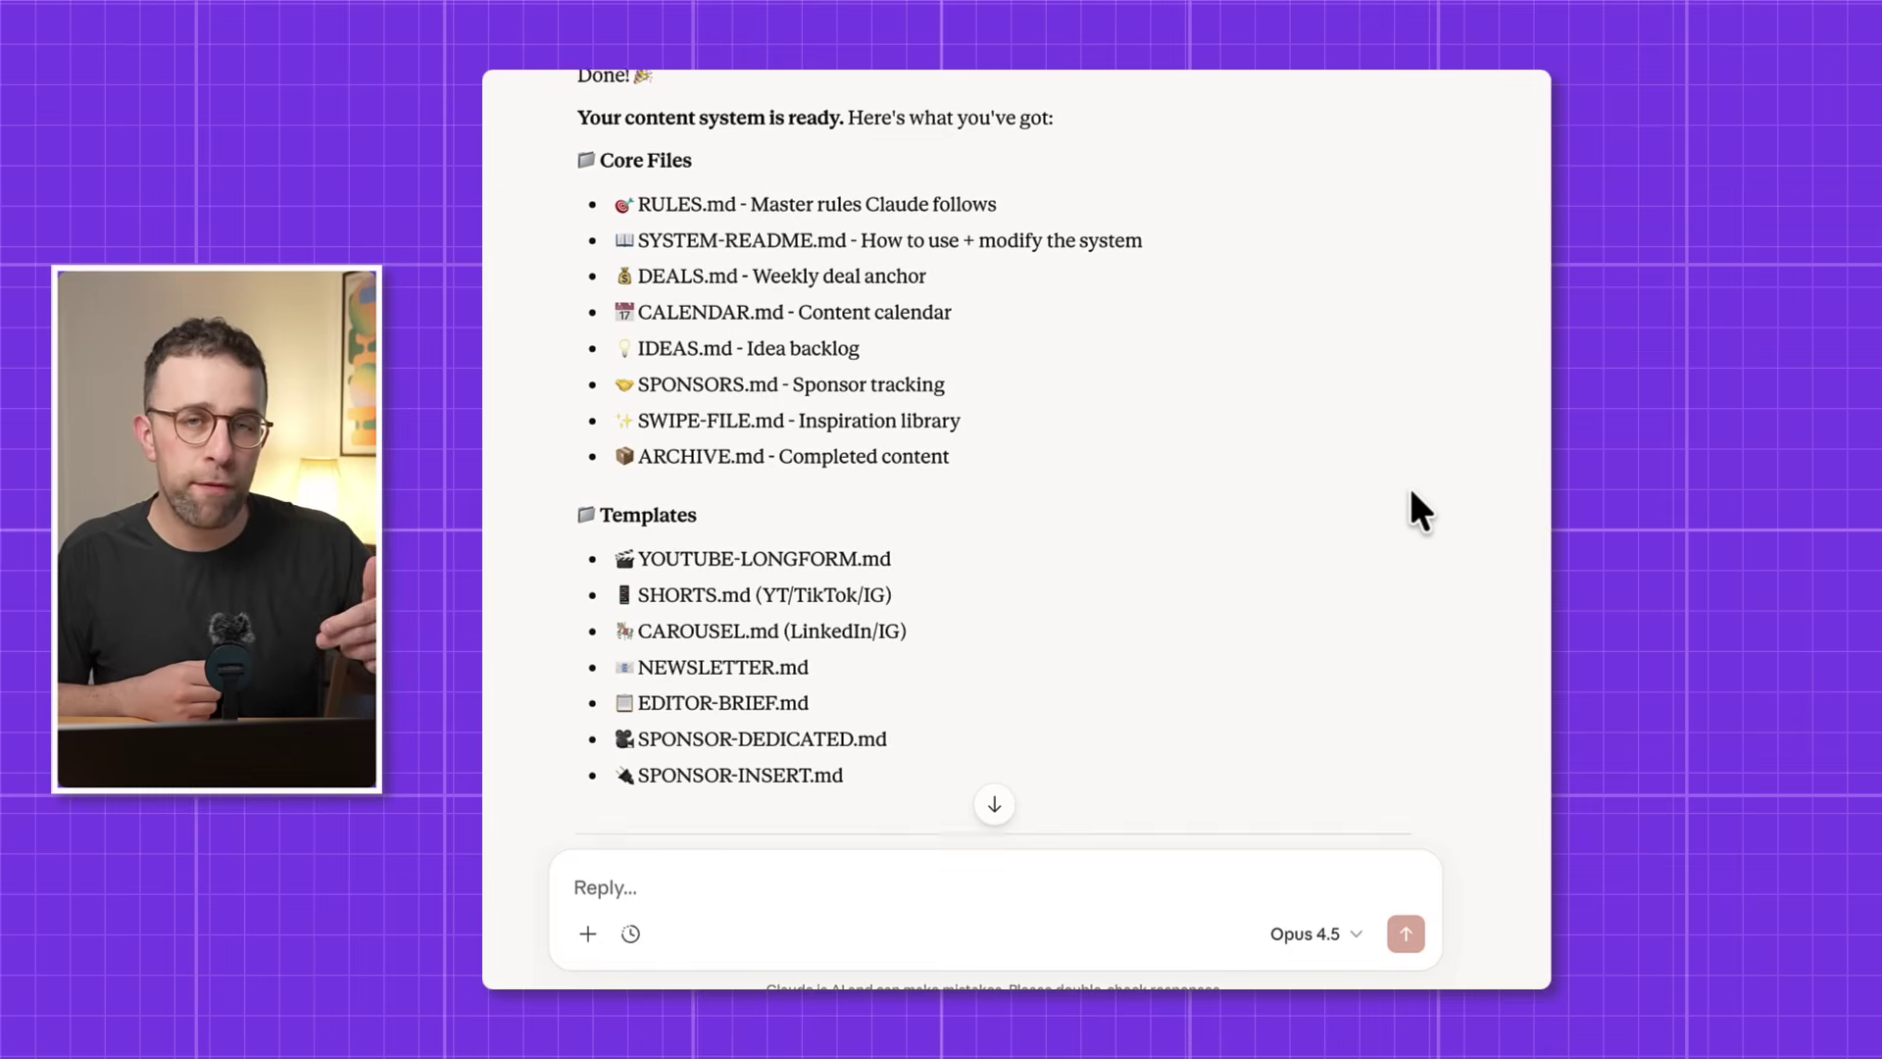
scroll(1409, 510, "down", 1)
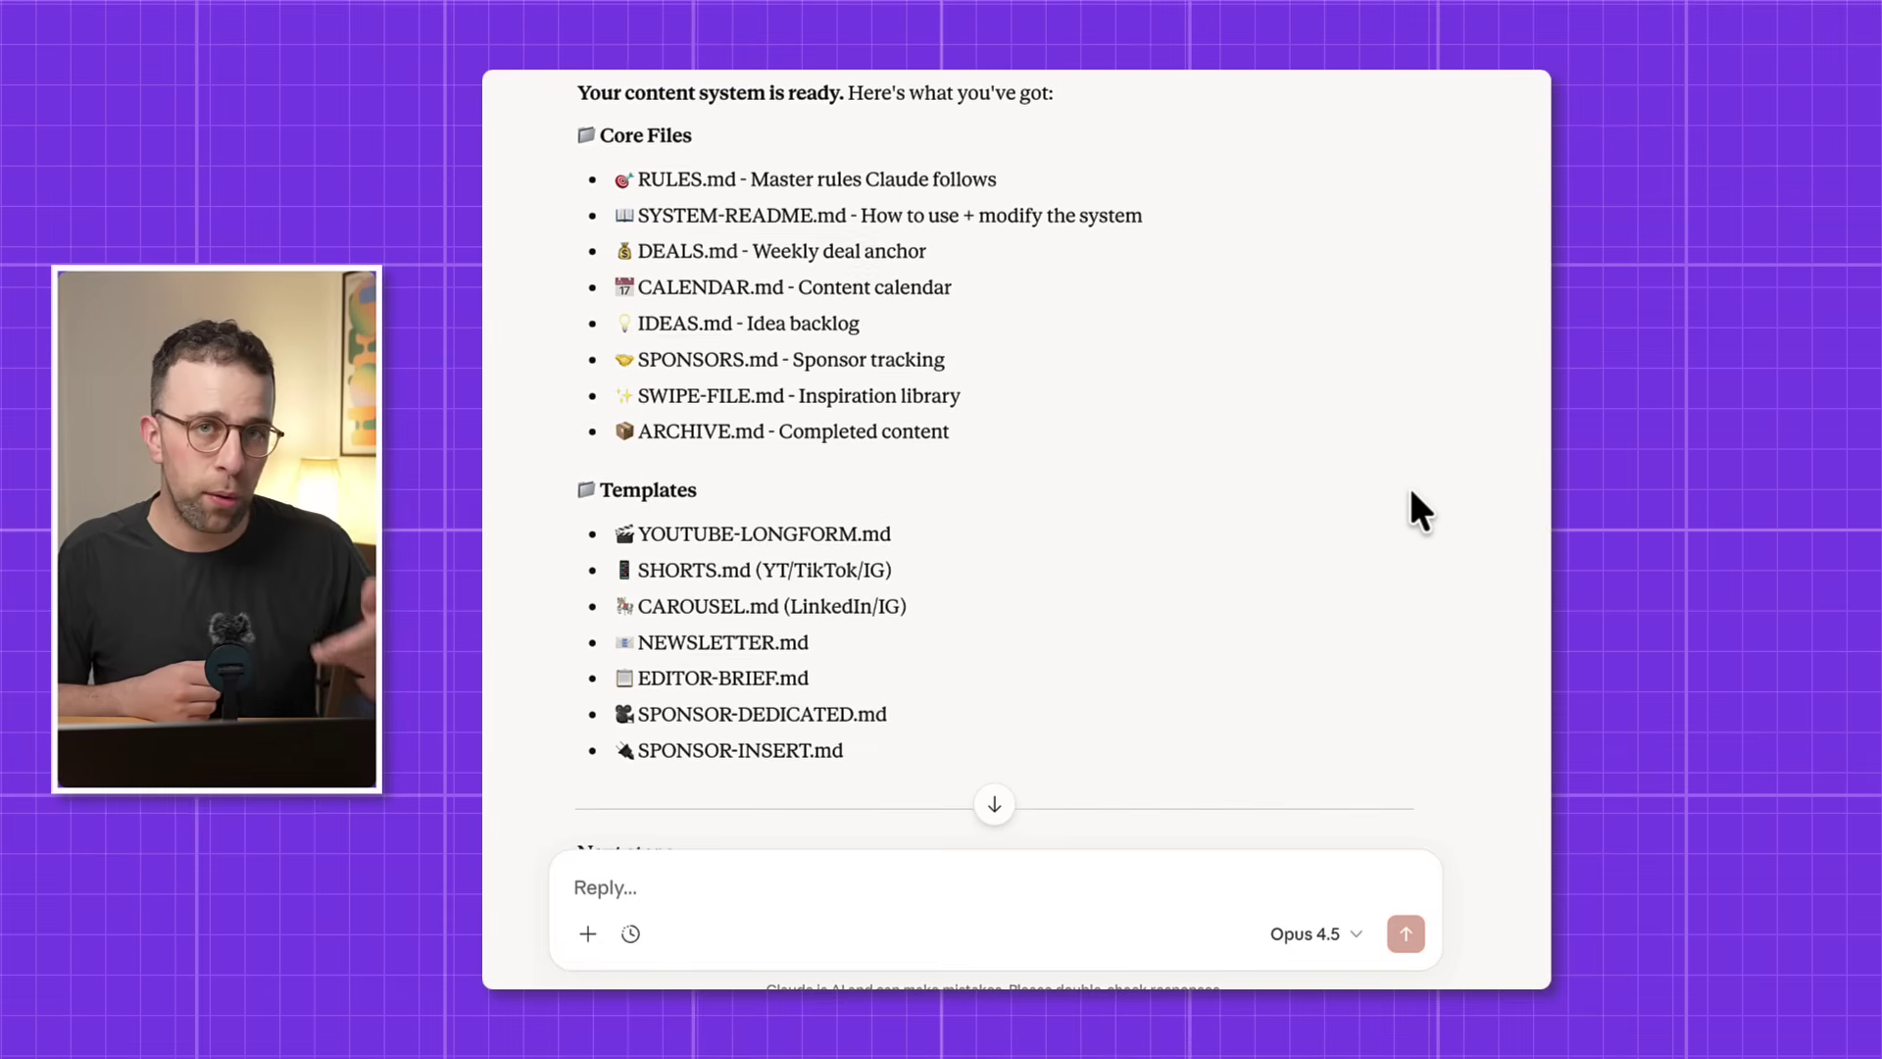
scroll(1410, 495, "down", 4)
scroll(1412, 507, "down", 2)
scroll(1411, 508, "down", 1)
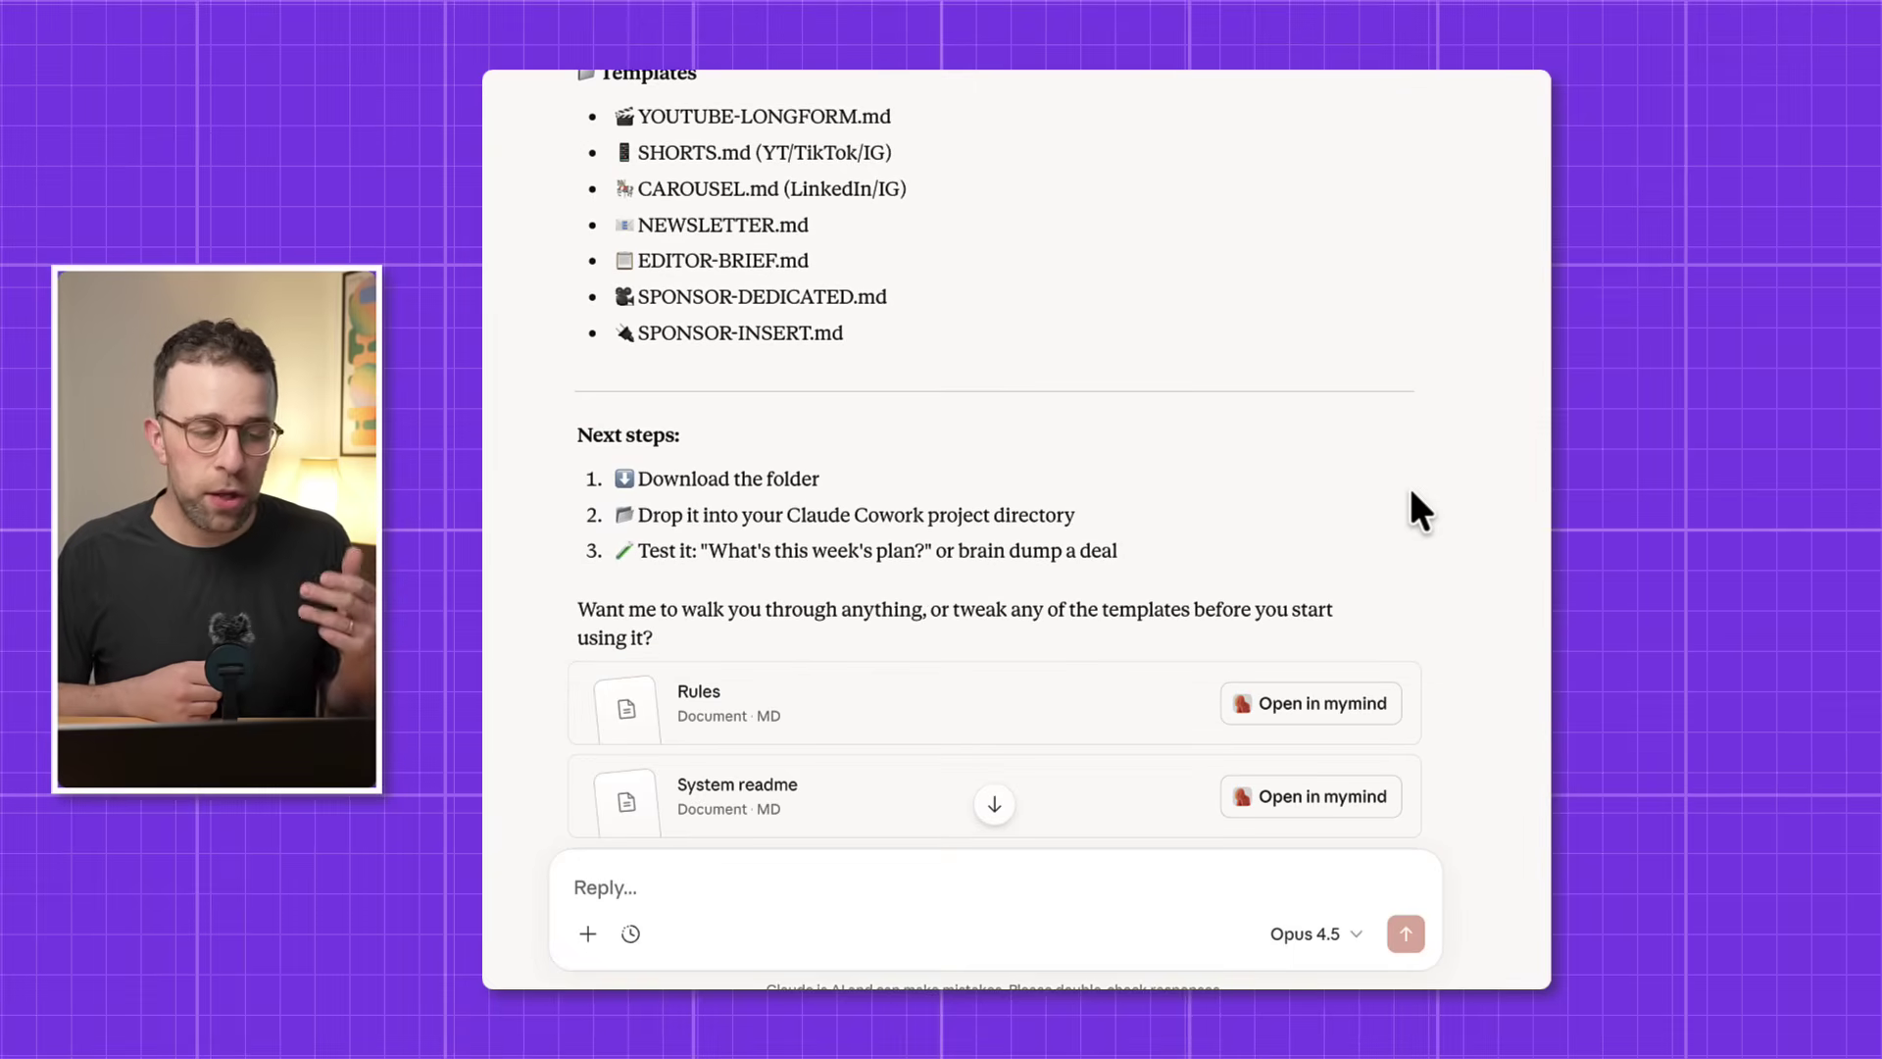
scroll(1412, 506, "down", 1)
scroll(1412, 507, "down", 1)
scroll(1409, 494, "down", 3)
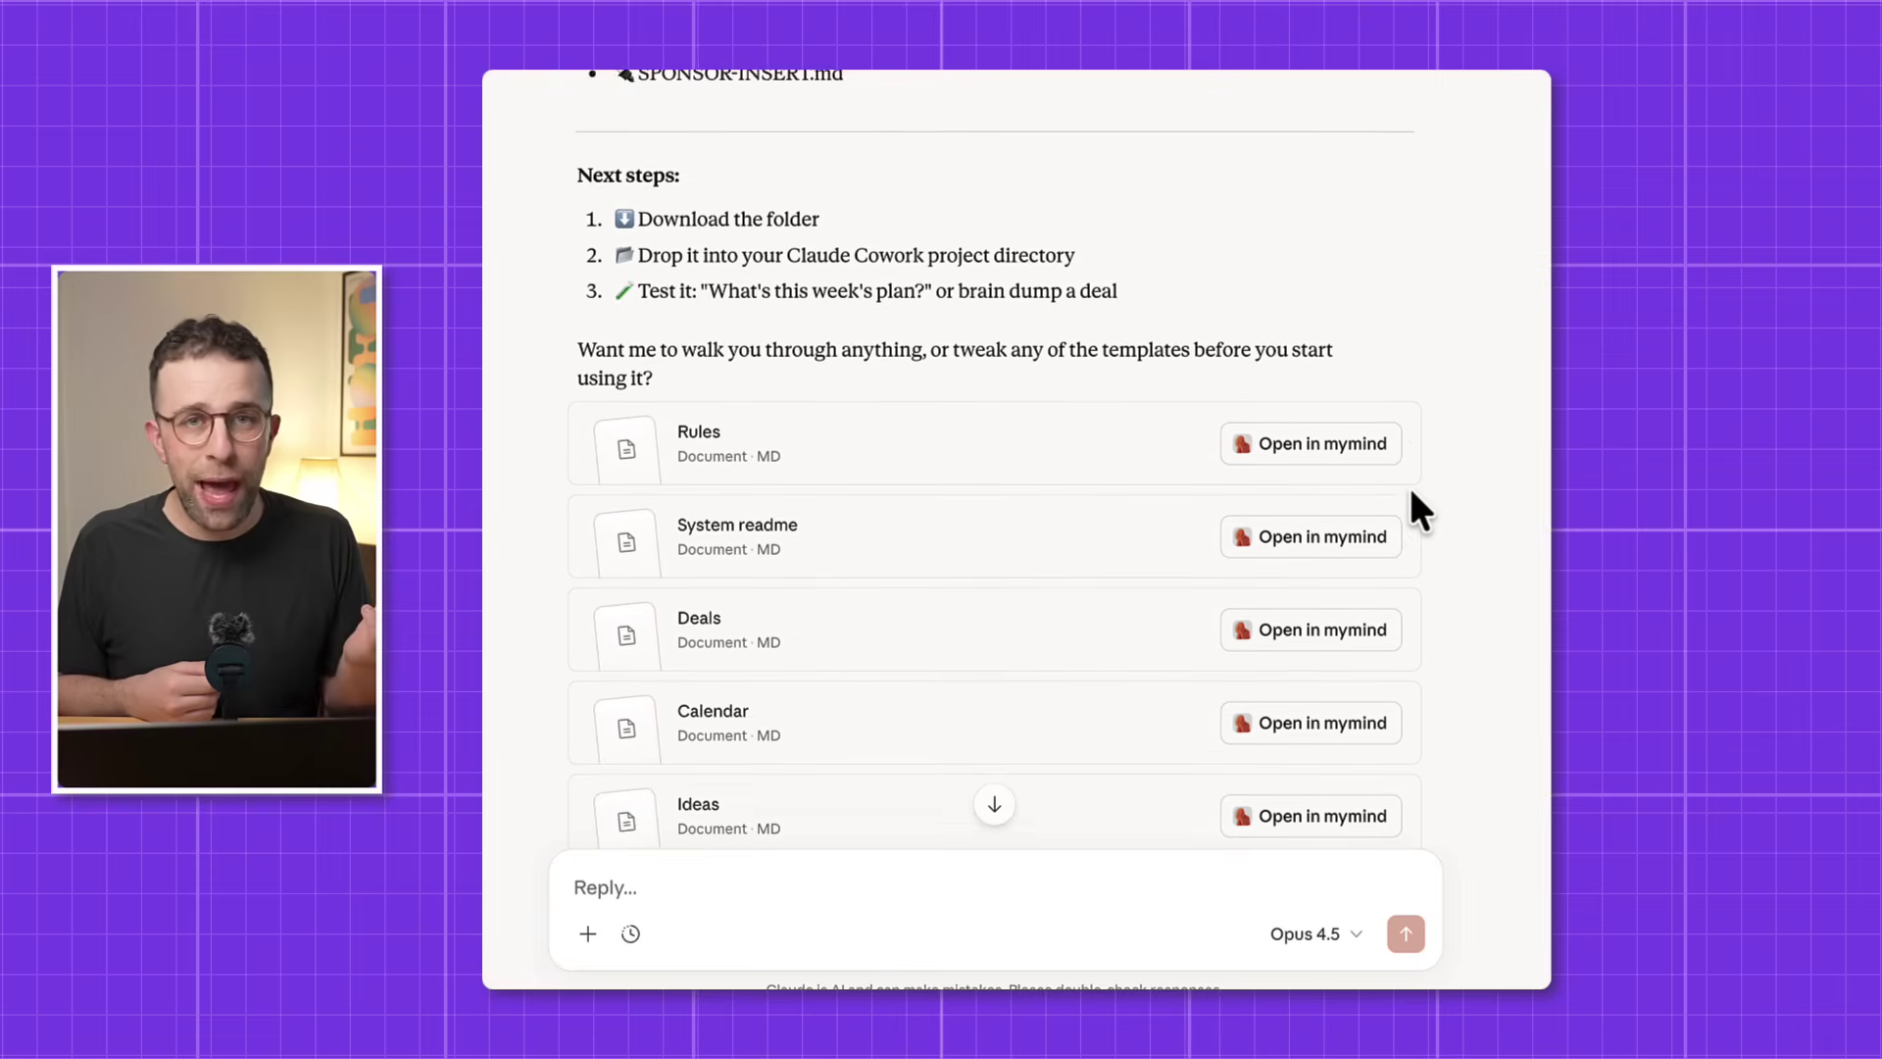
scroll(1415, 512, "down", 2)
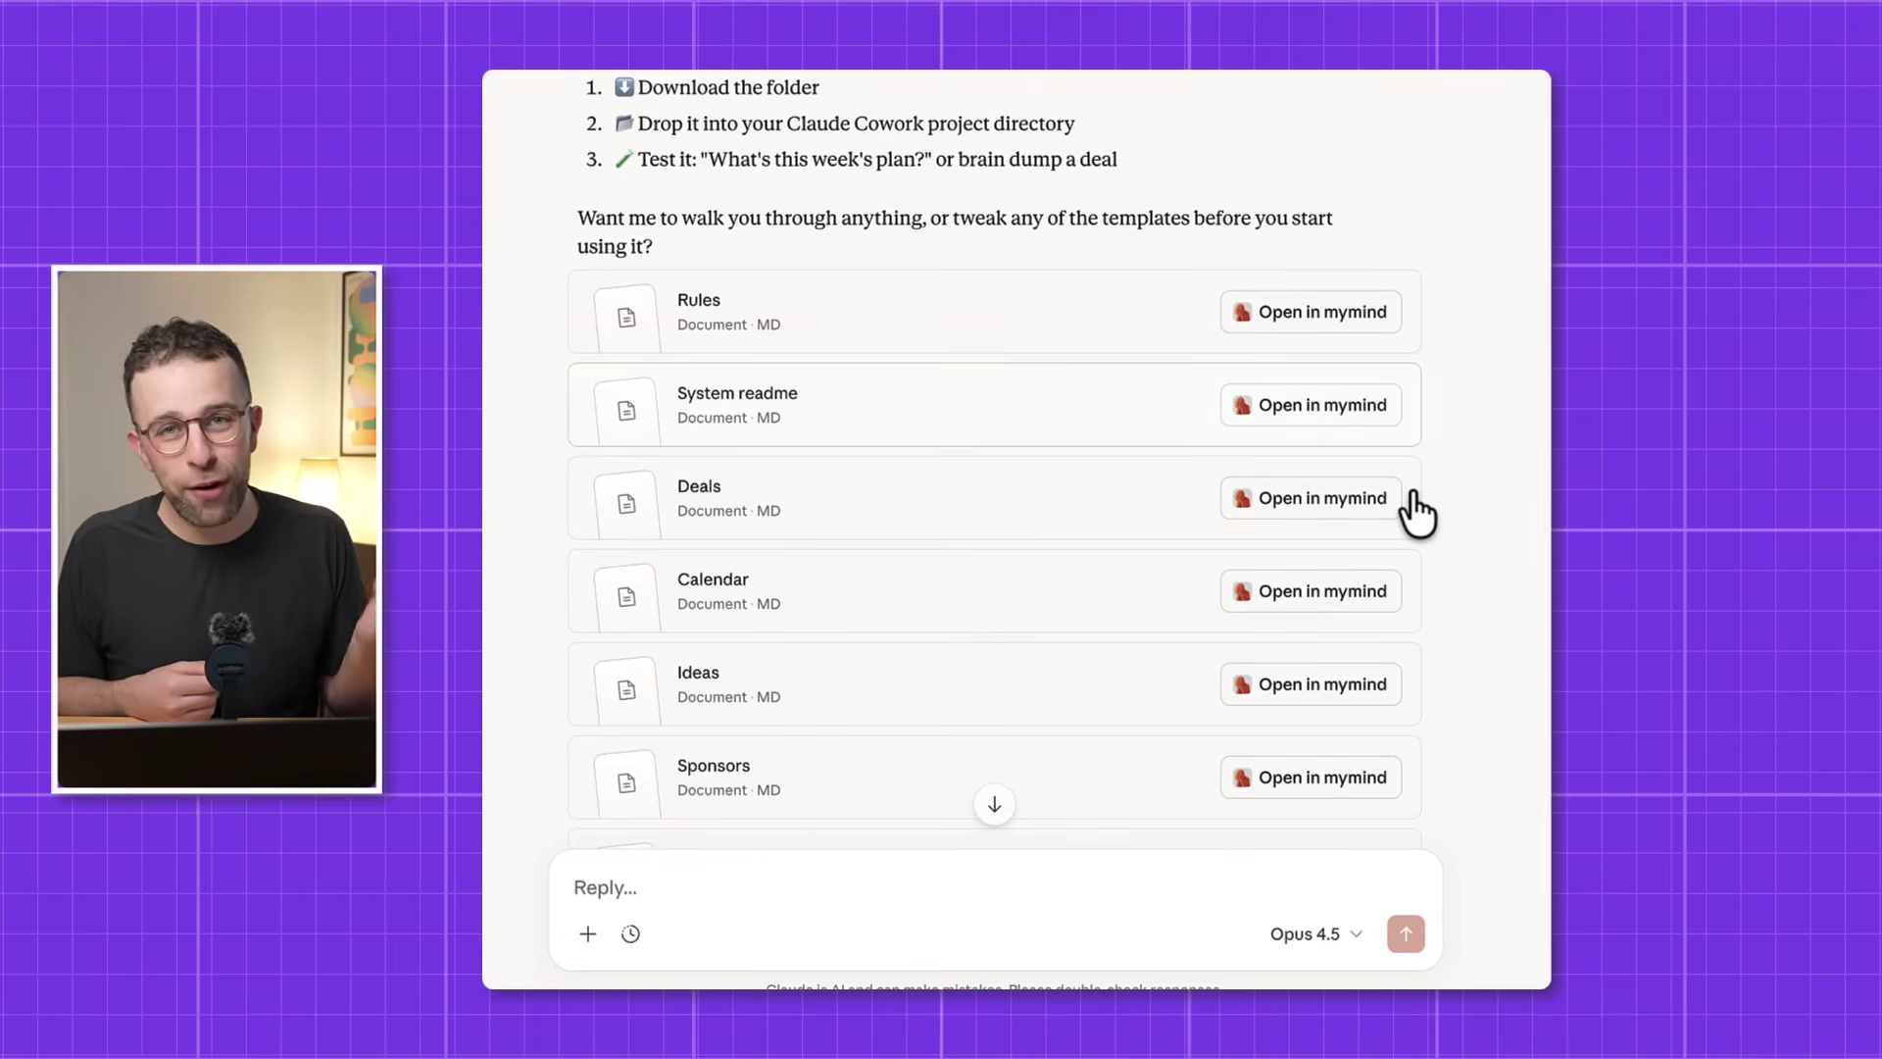
scroll(1414, 512, "down", 2)
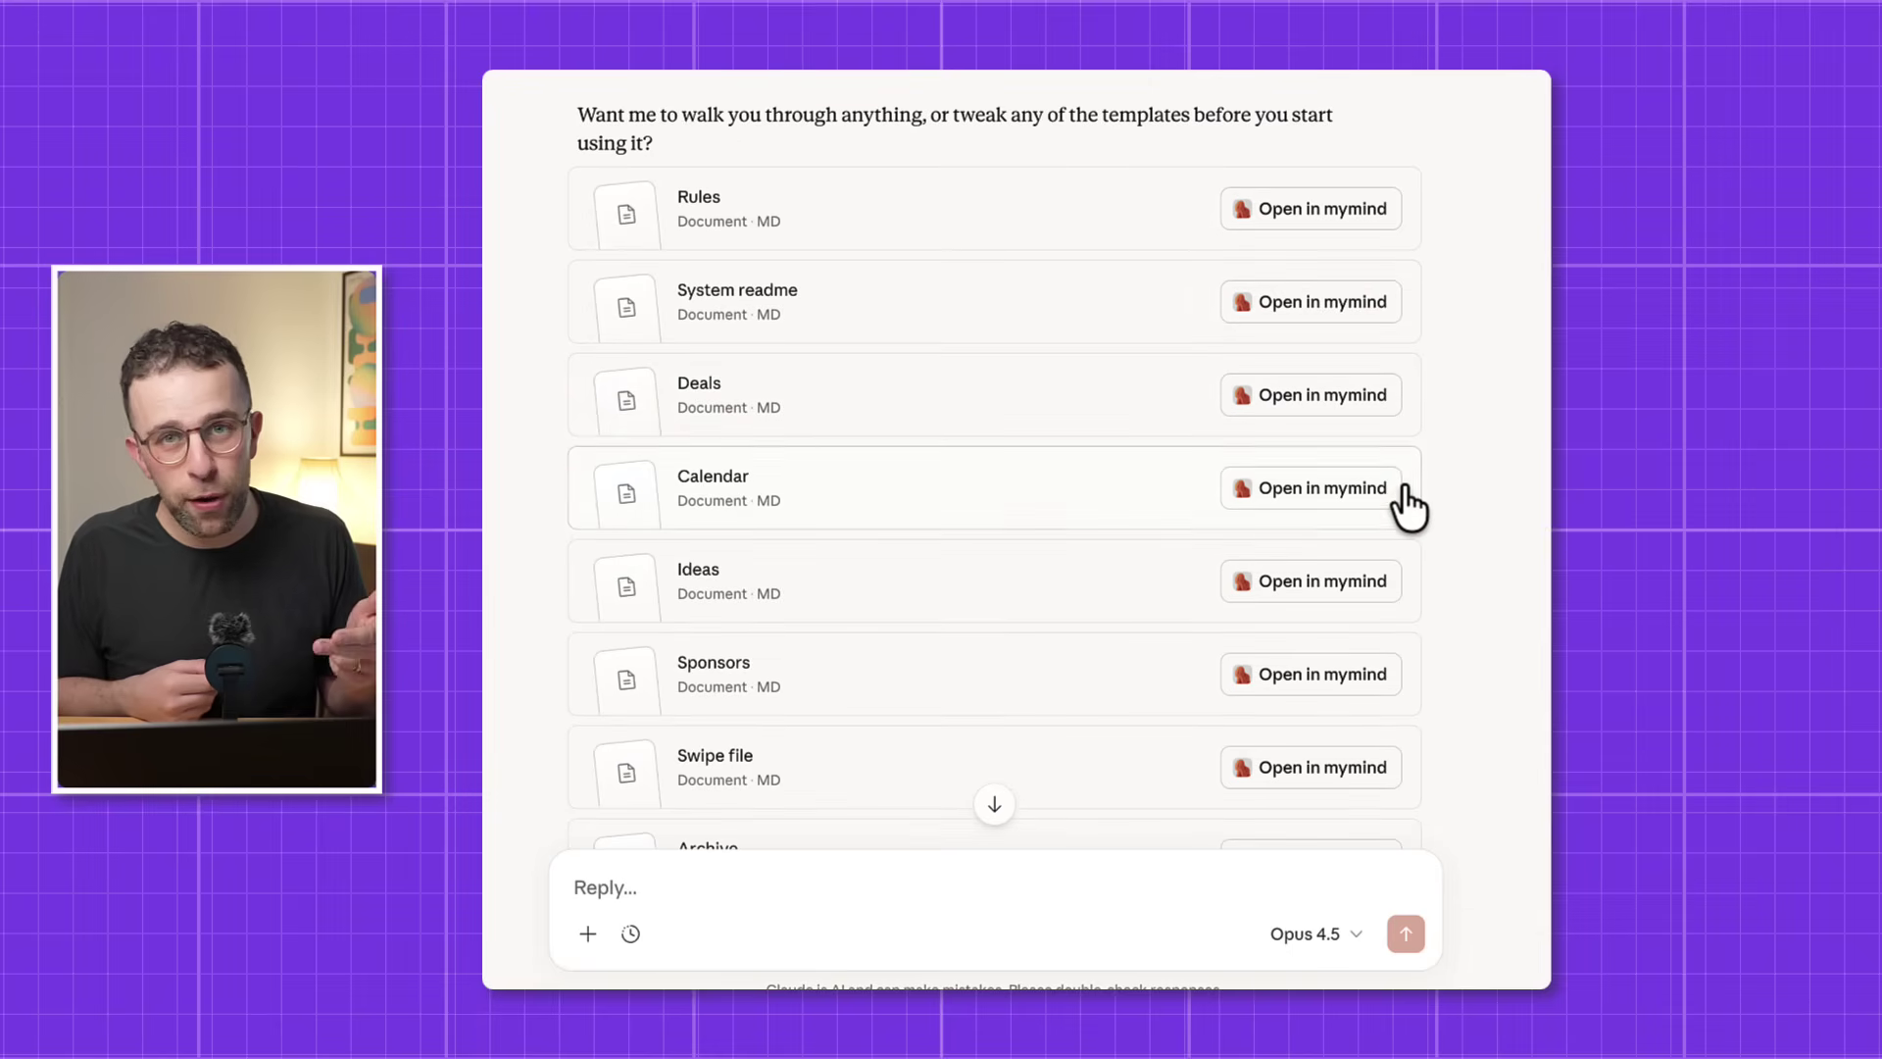
scroll(1412, 500, "down", 1)
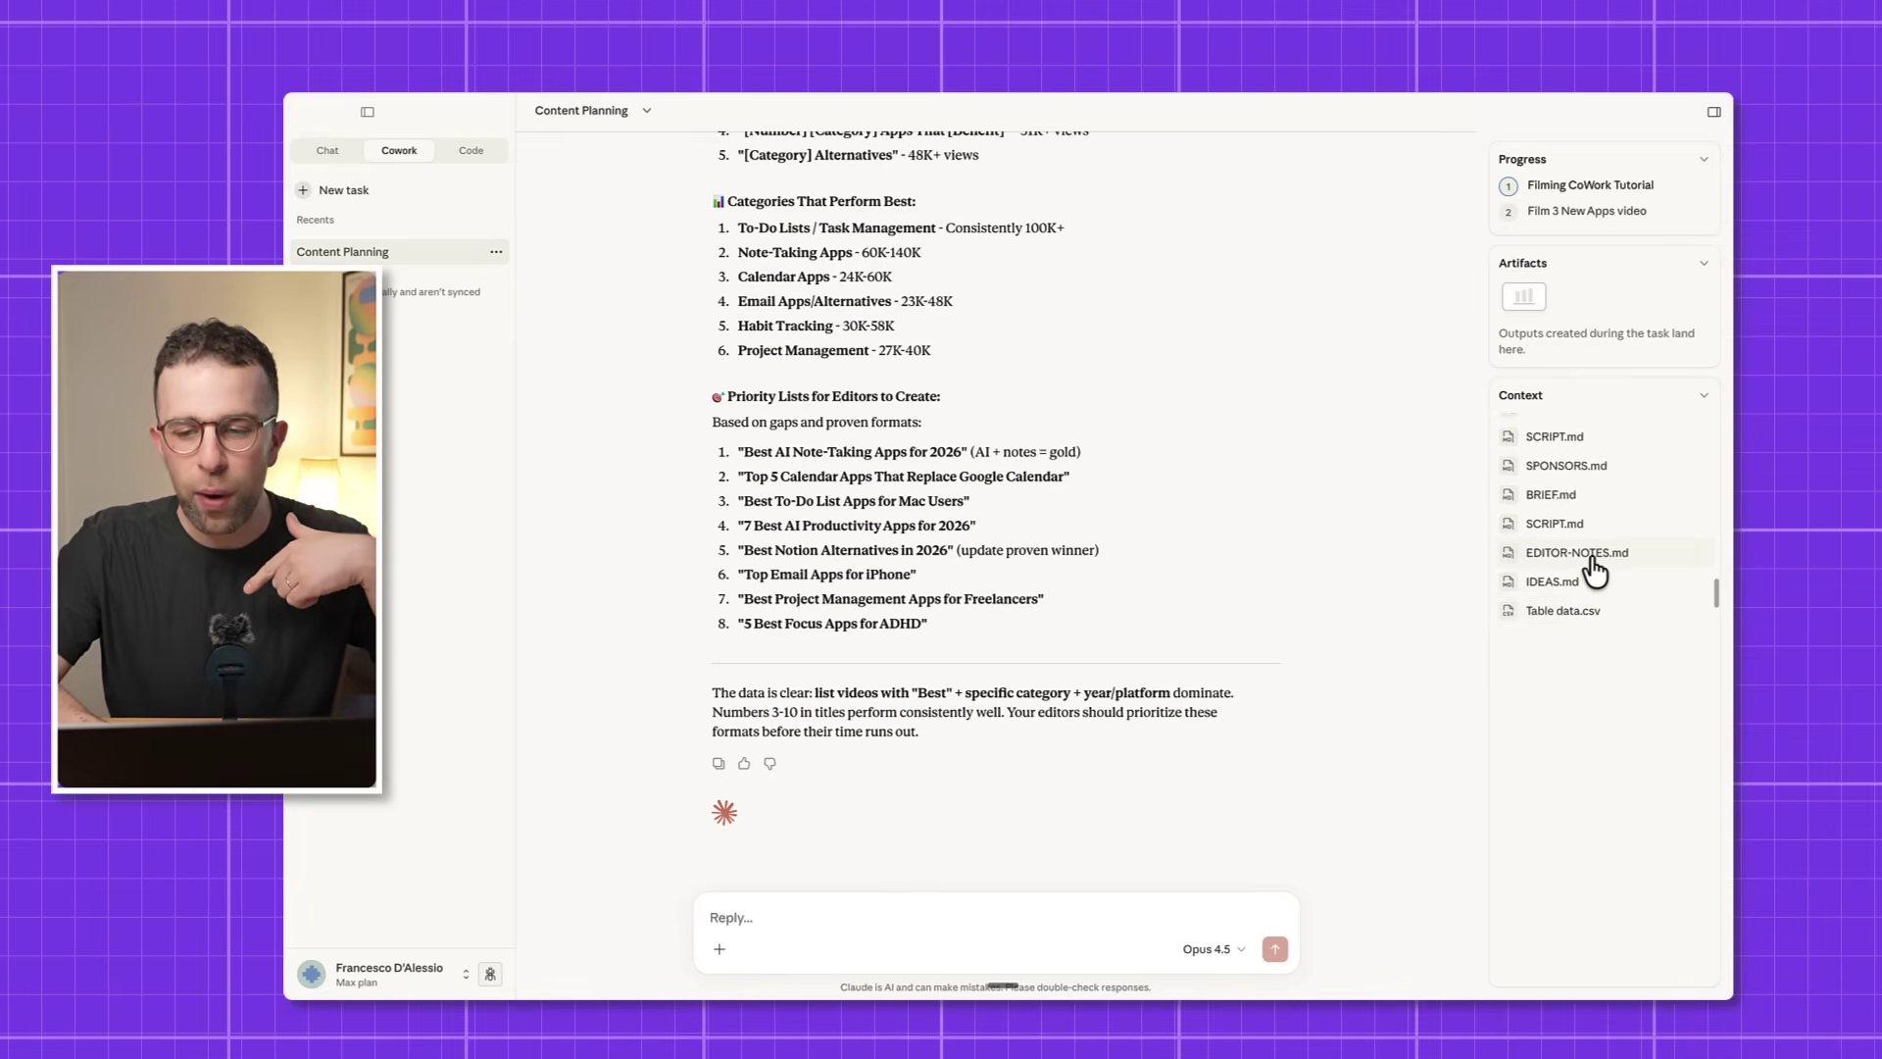
scroll(1593, 567, "up", 3)
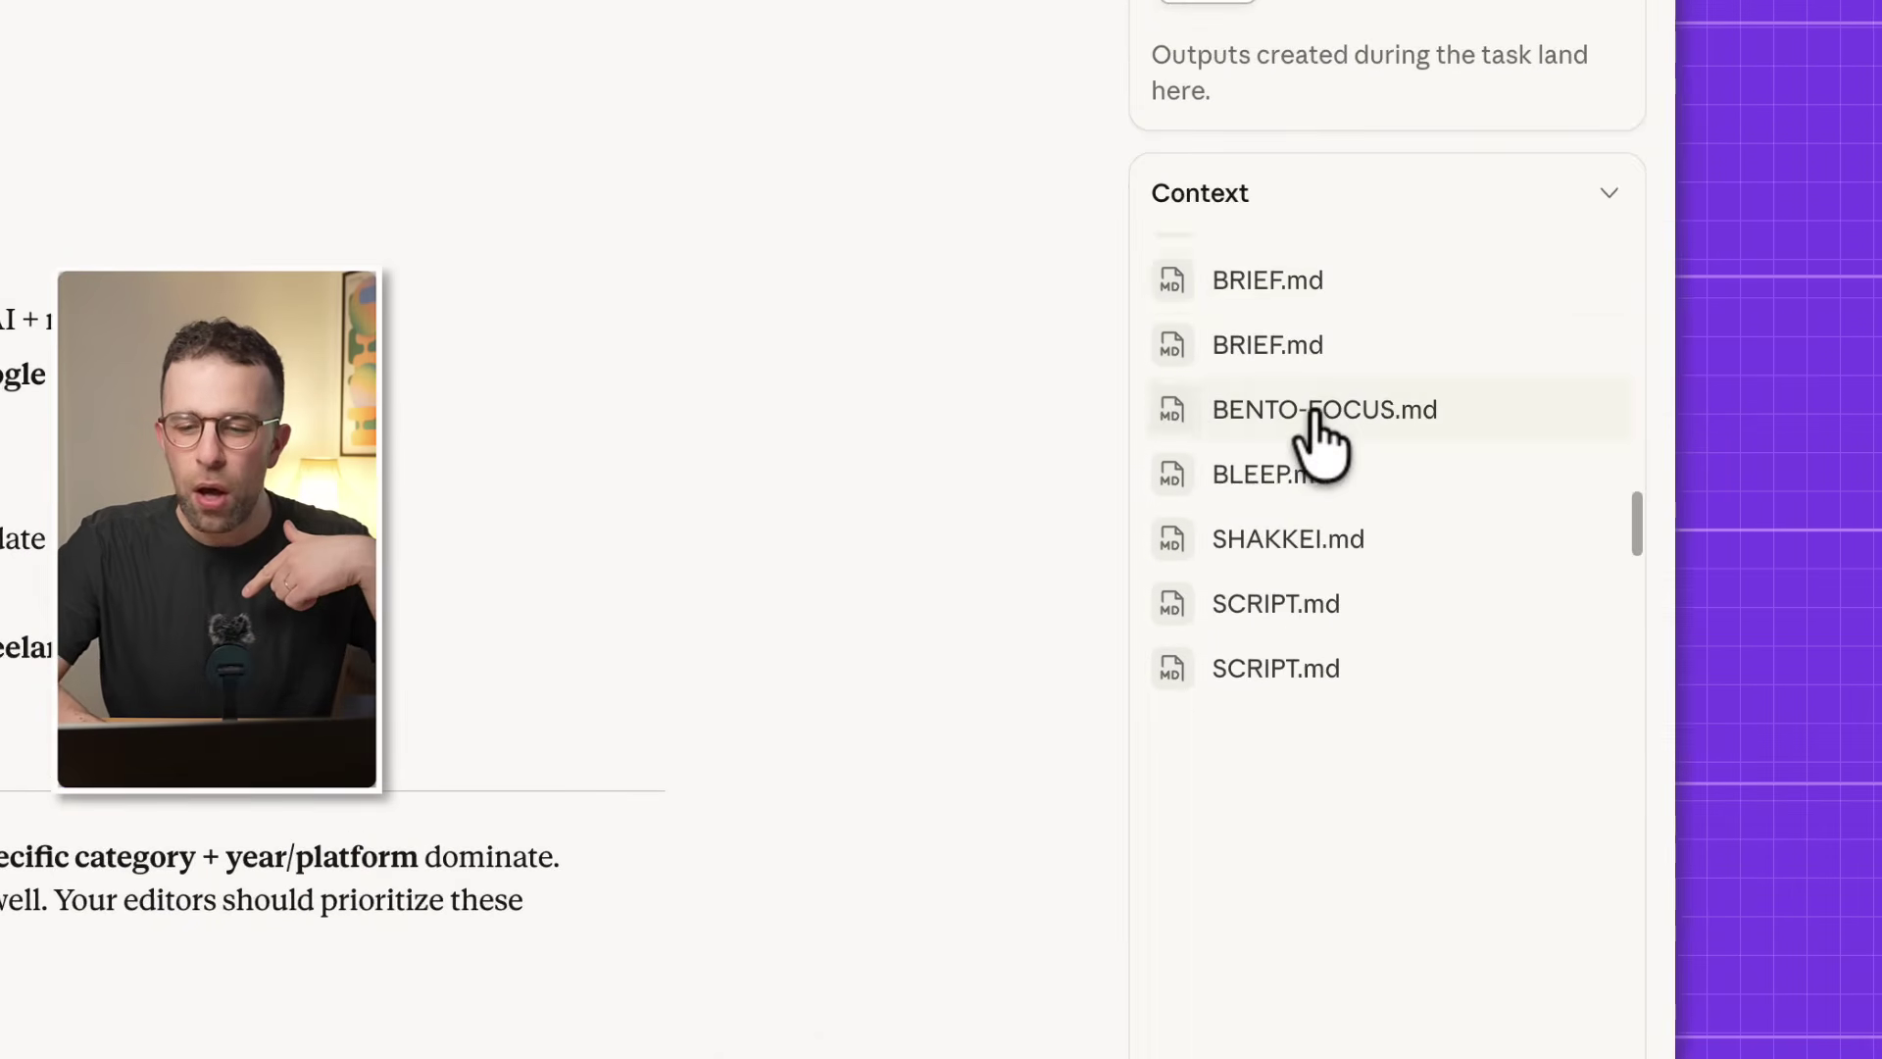
scroll(1319, 443, "down", 3)
scroll(1319, 441, "down", 3)
scroll(1319, 442, "down", 2)
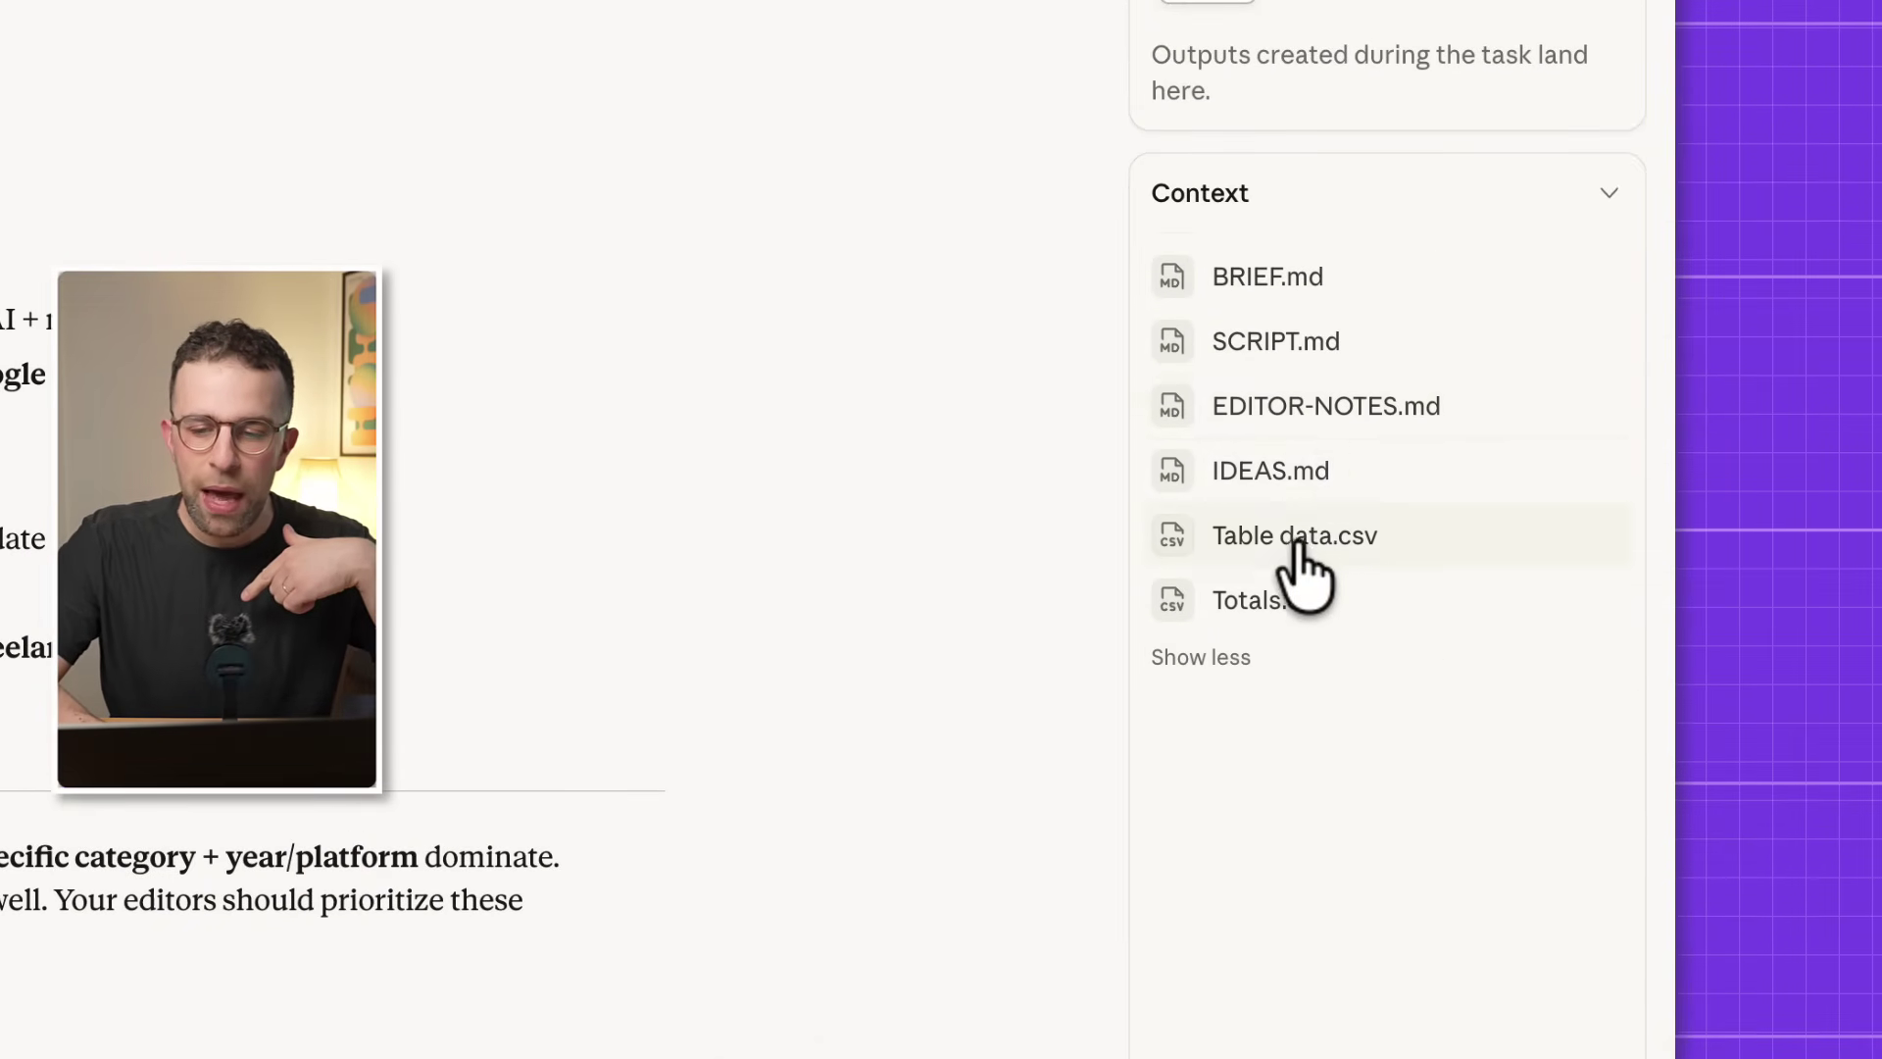
scroll(1304, 427, "up", 2)
scroll(1304, 427, "up", 5)
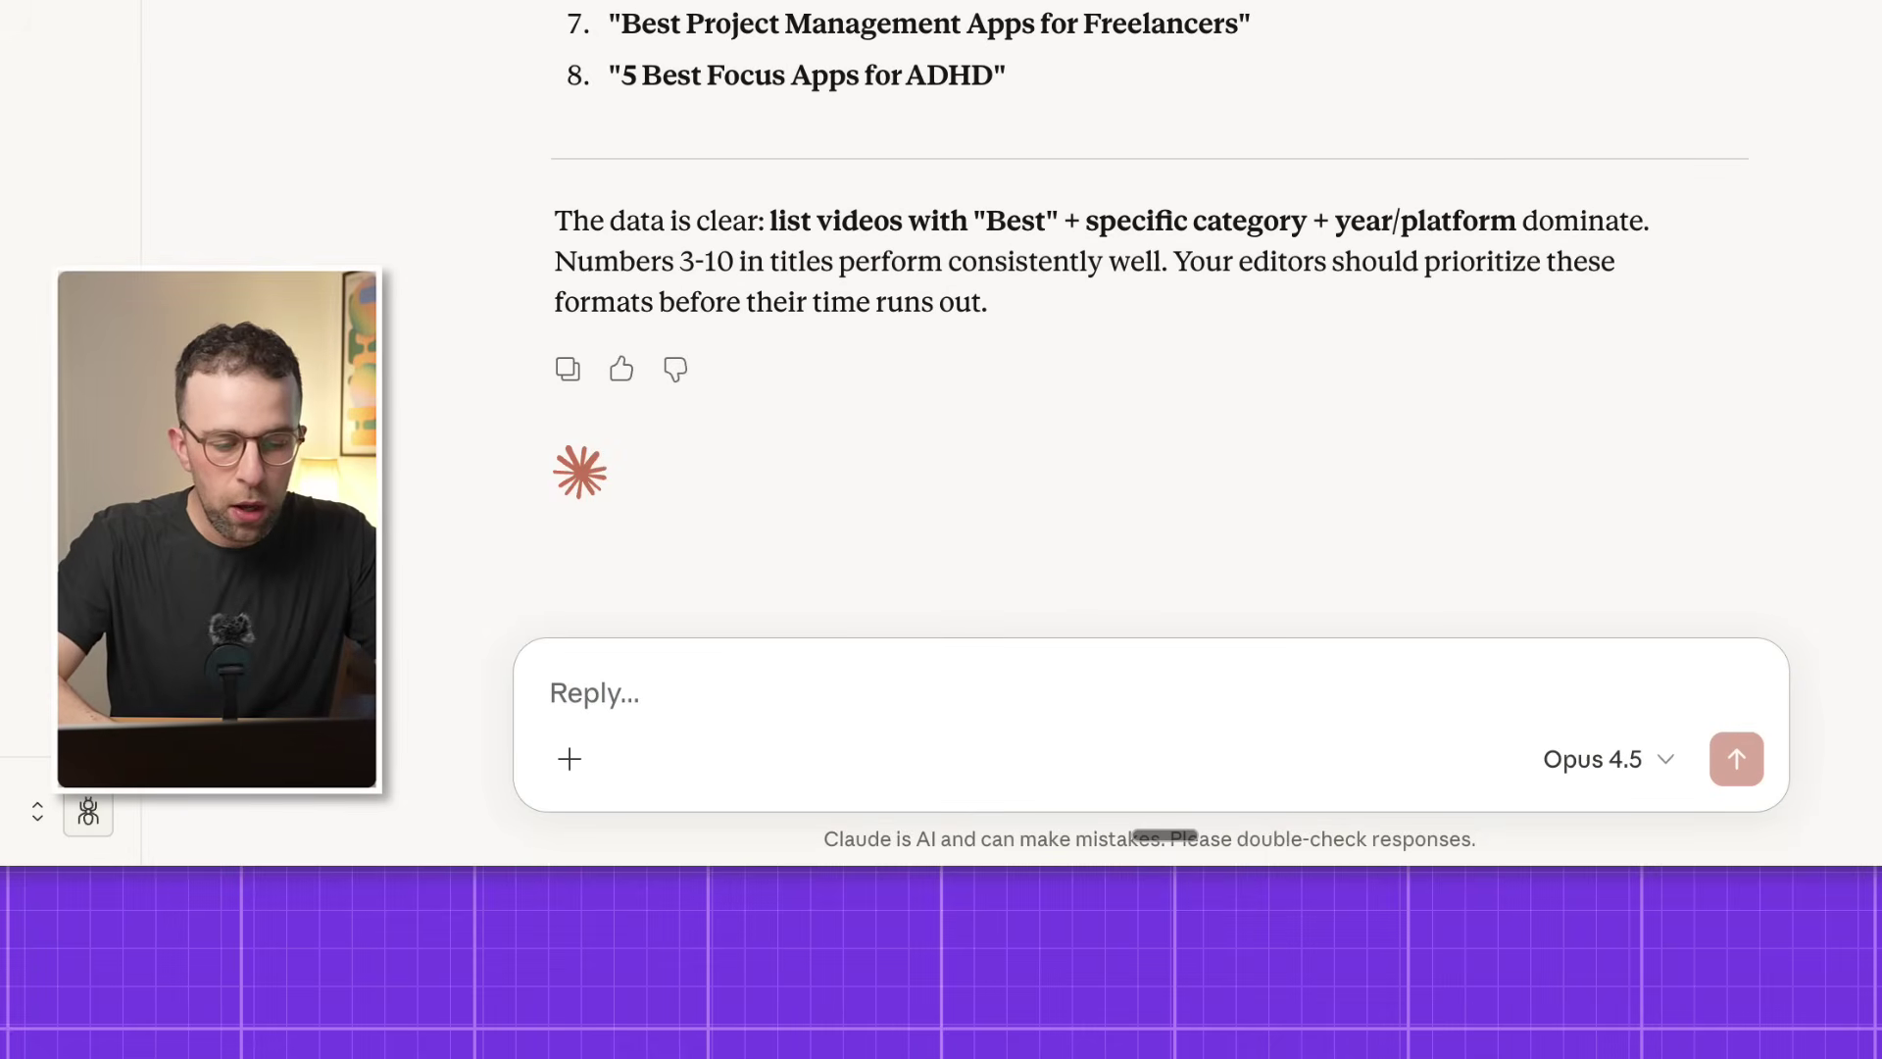
Step: Ask Claude 'What do I need to film this week?'
left_click(580, 680)
type("What ")
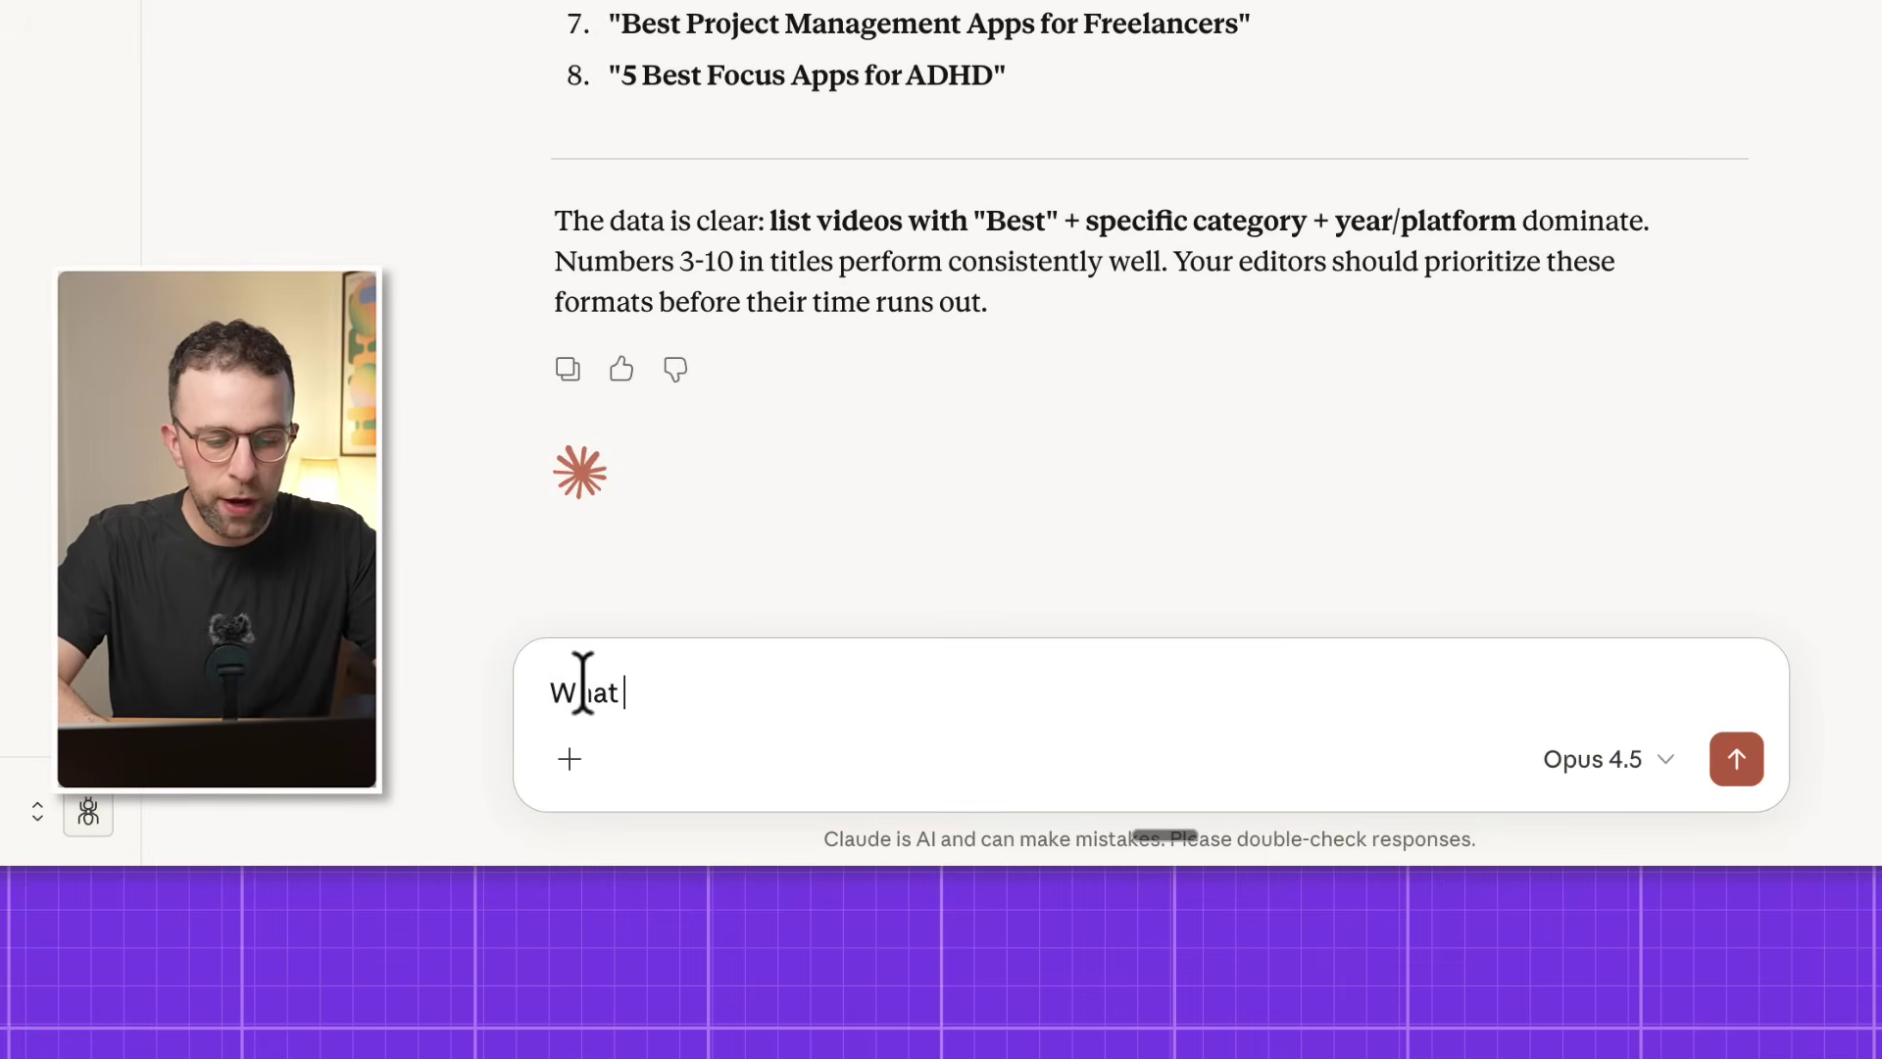
type("do i need to film")
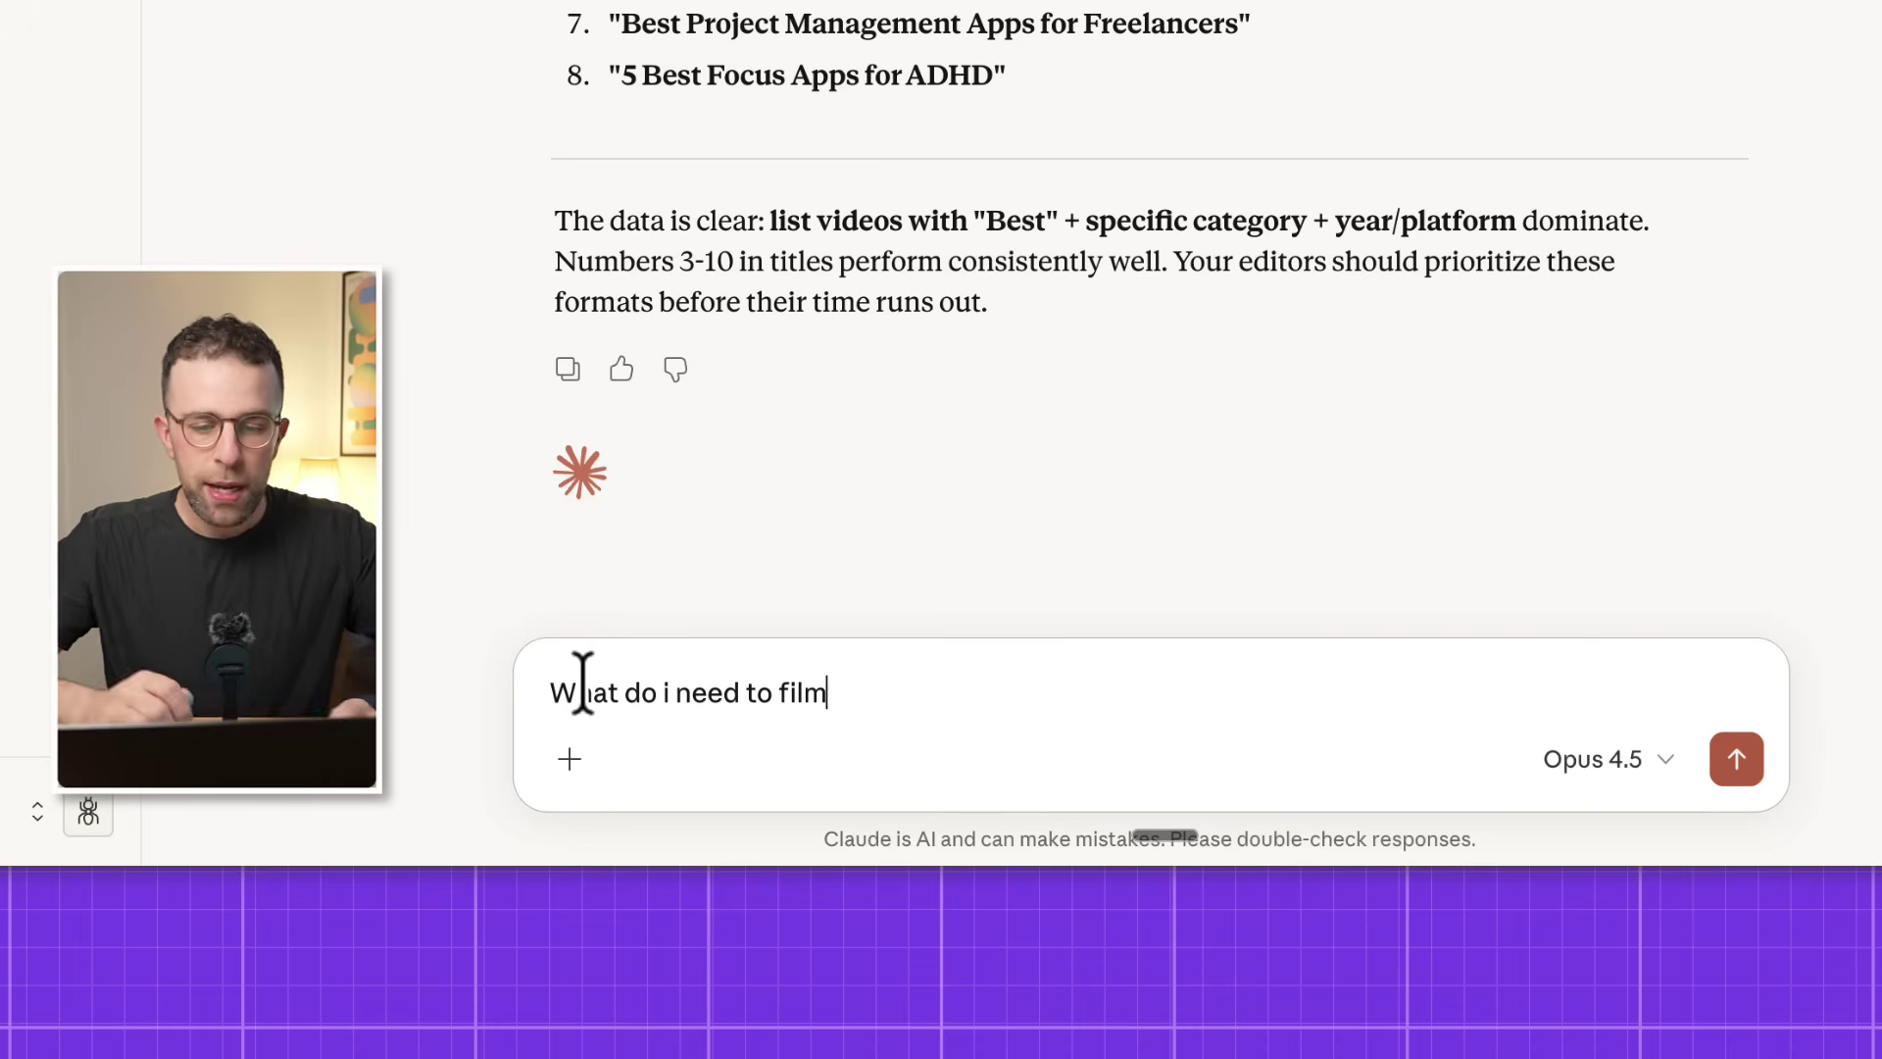
type(" this week?")
key("Return")
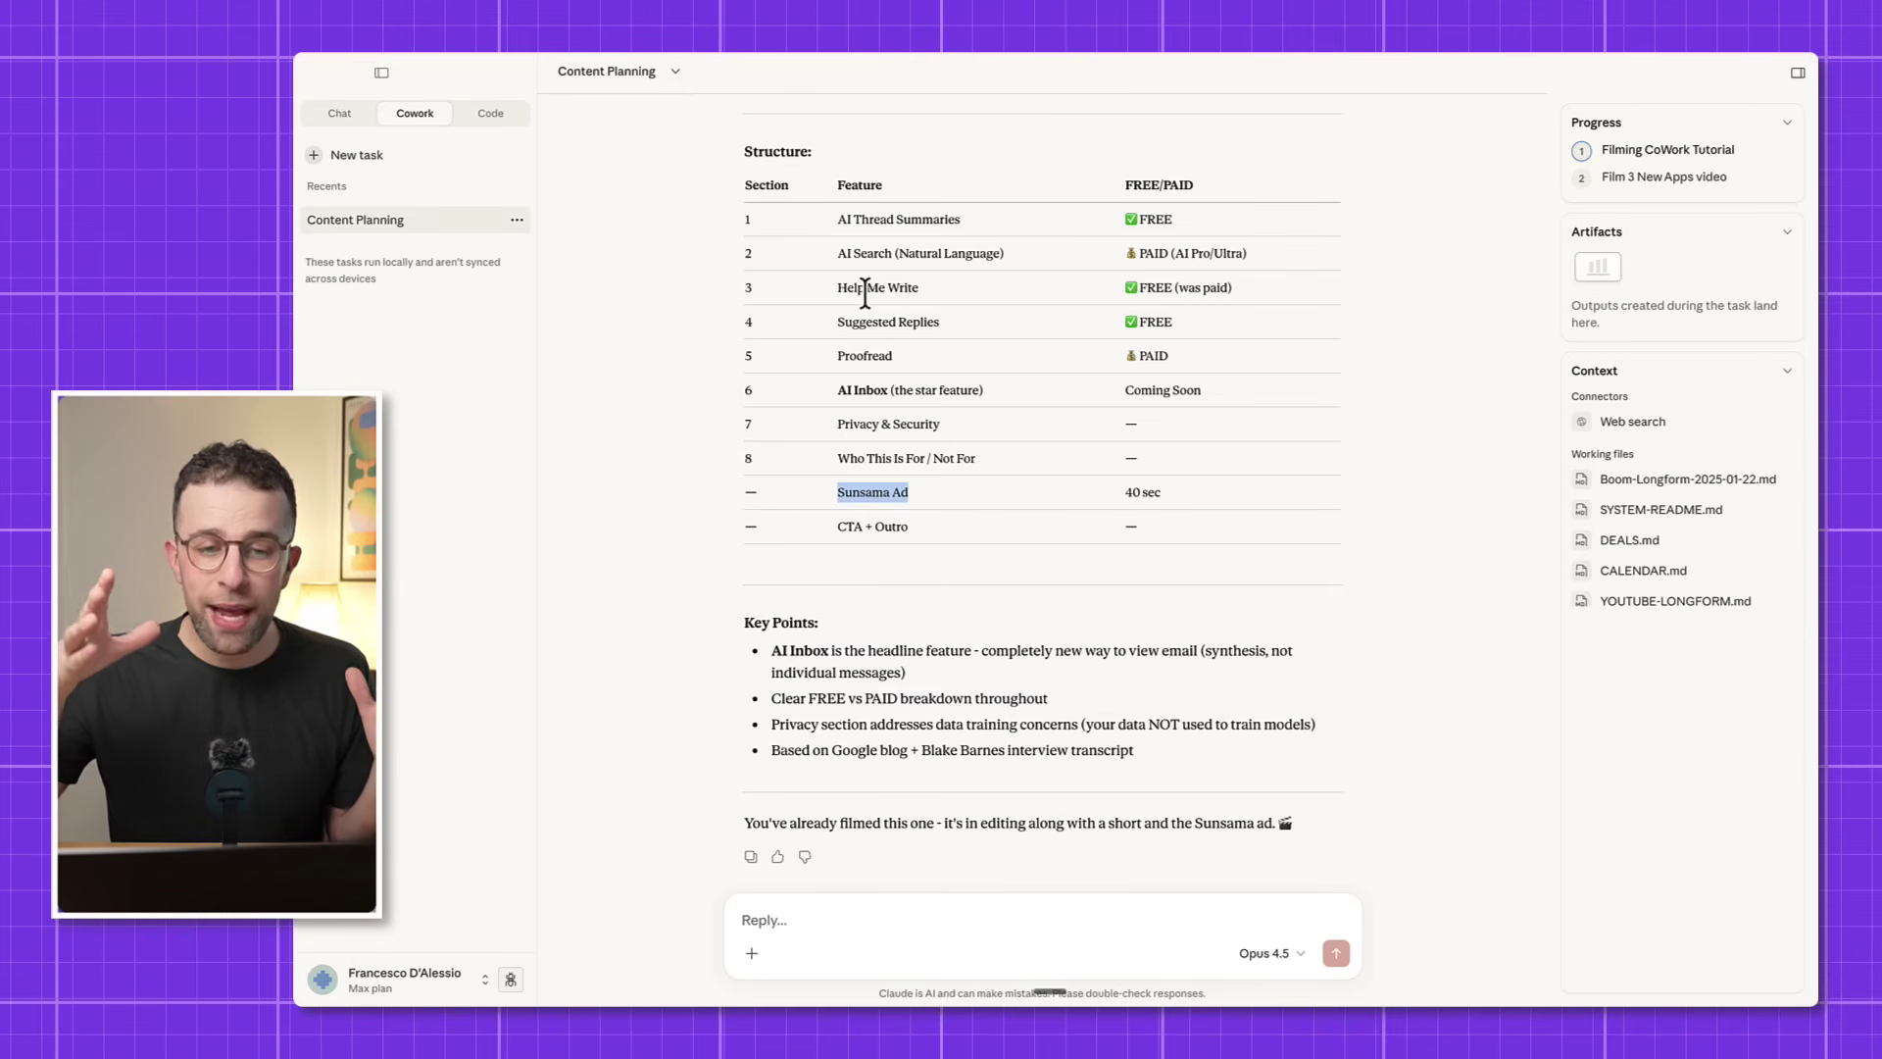
Step: Ask Claude to move the Sunsama ad into the first 60 seconds of all future scripts
left_click(780, 919)
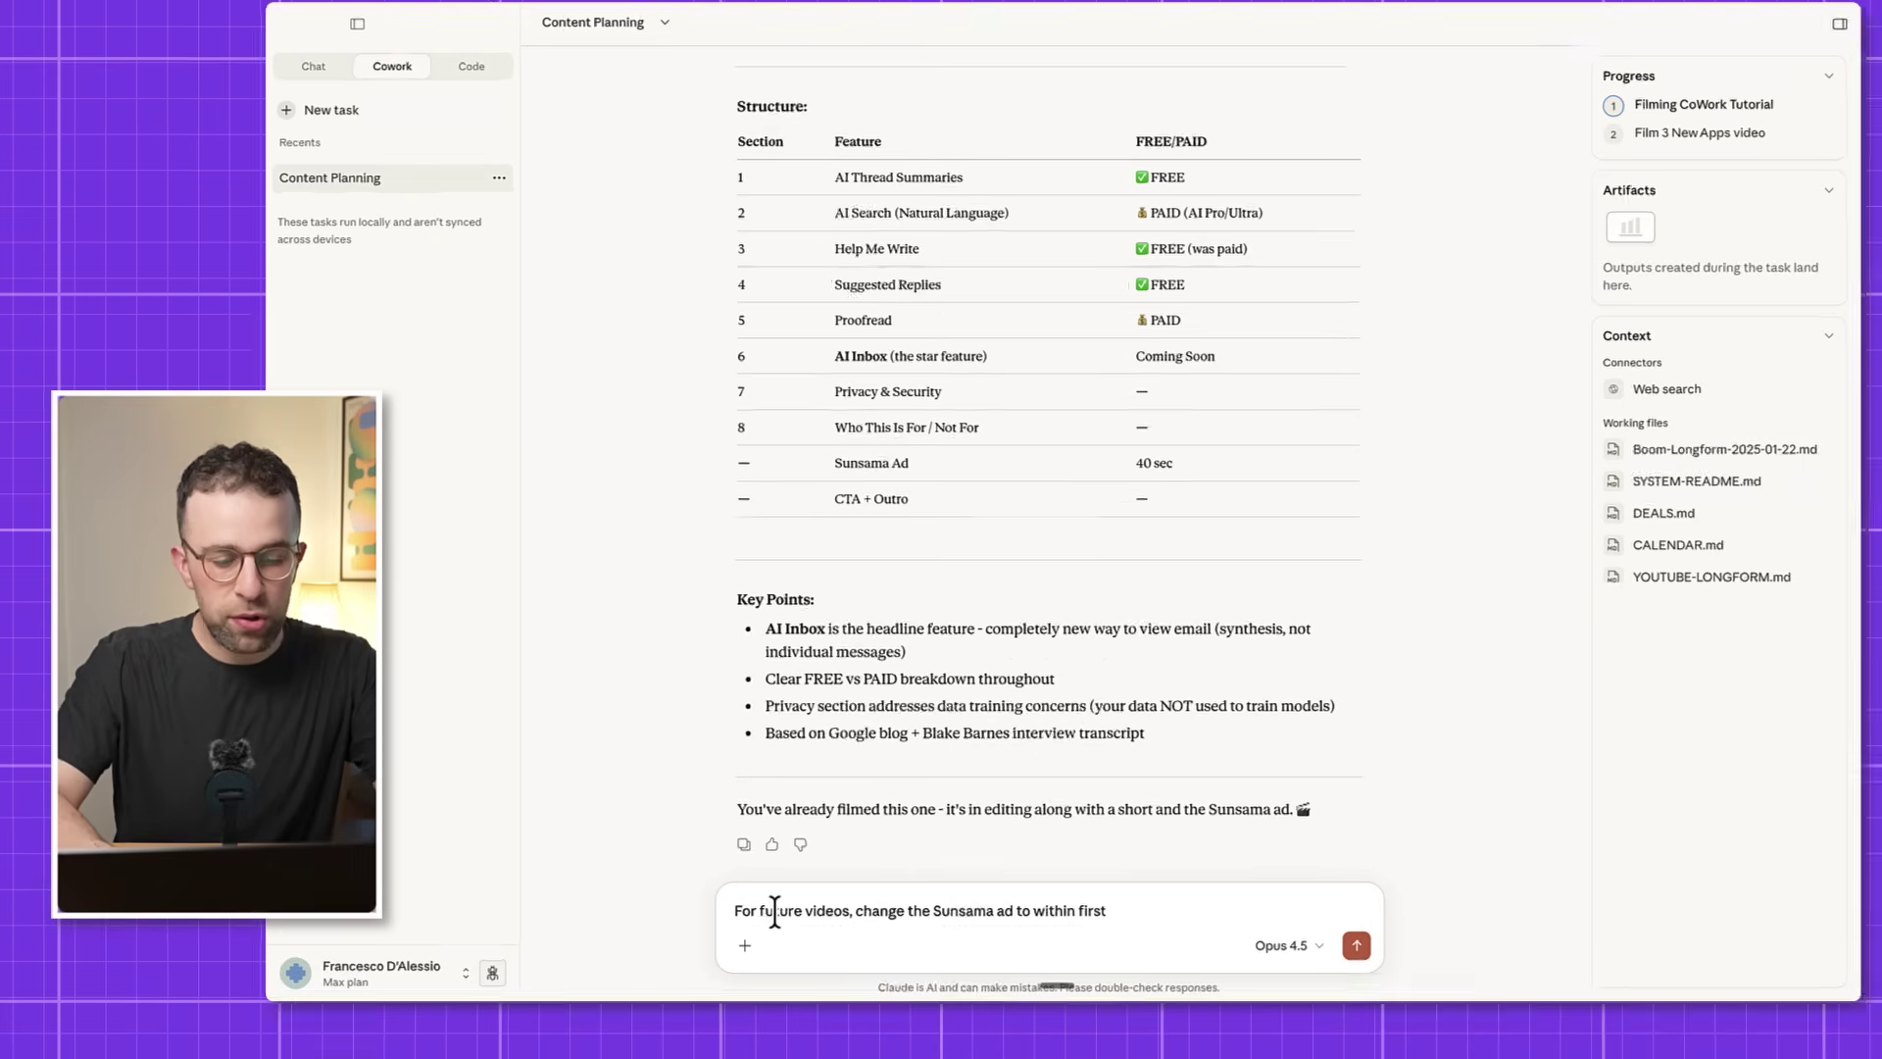
type("60 seconds.")
key("shift+Return")
type("c")
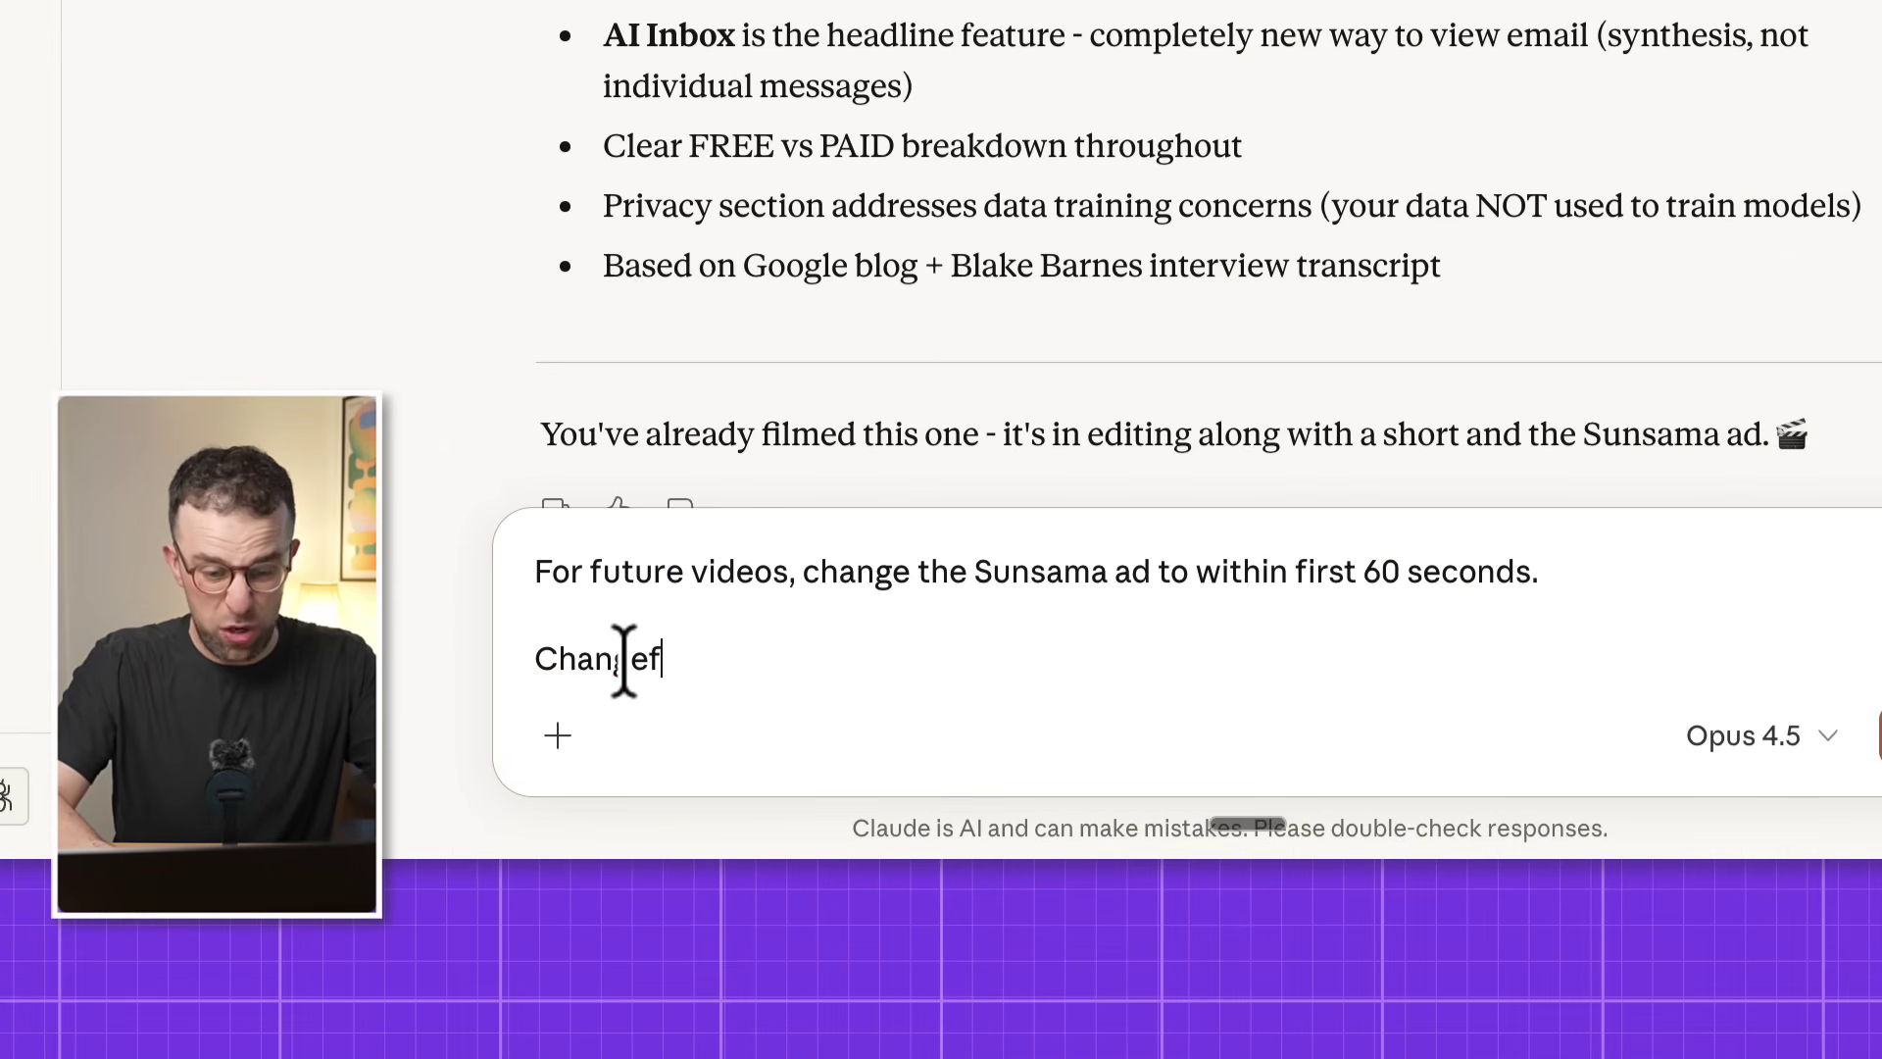
key("BackSpace")
key("BackSpace")
type("for all f")
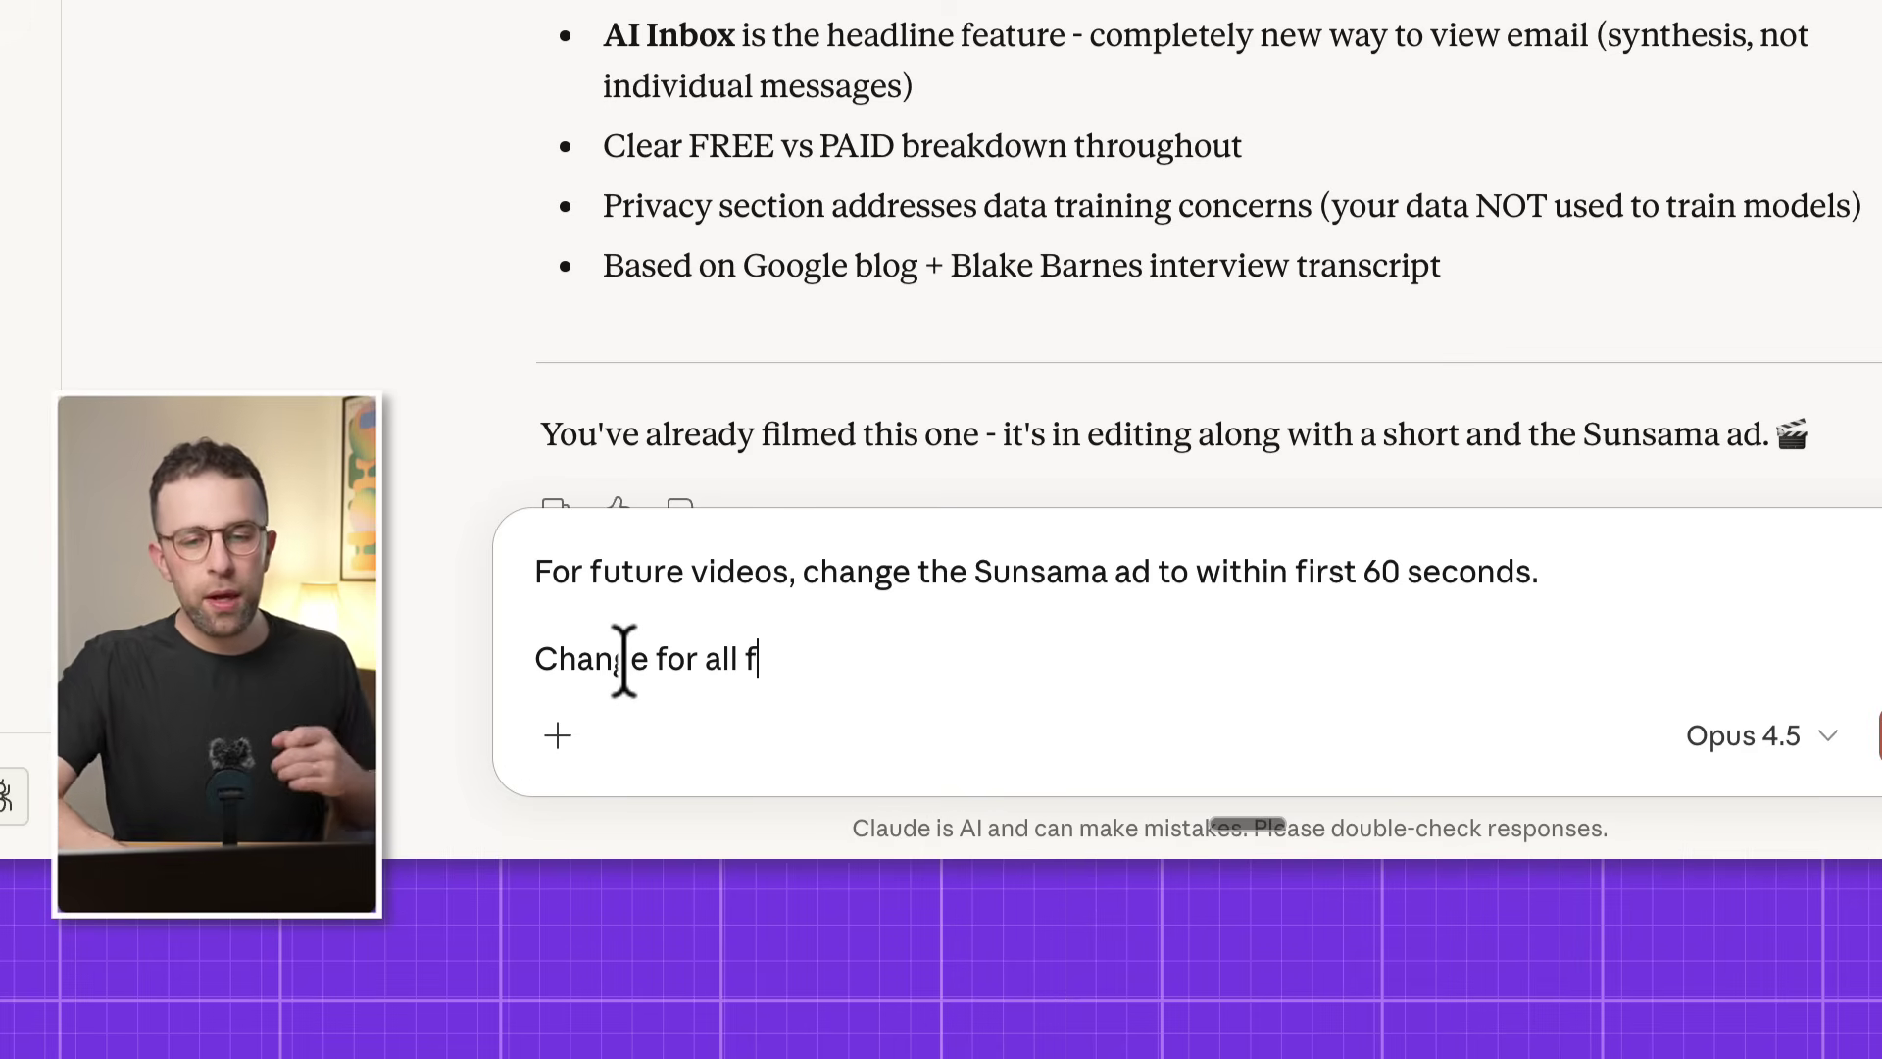
type("uture scripts.")
key("Return")
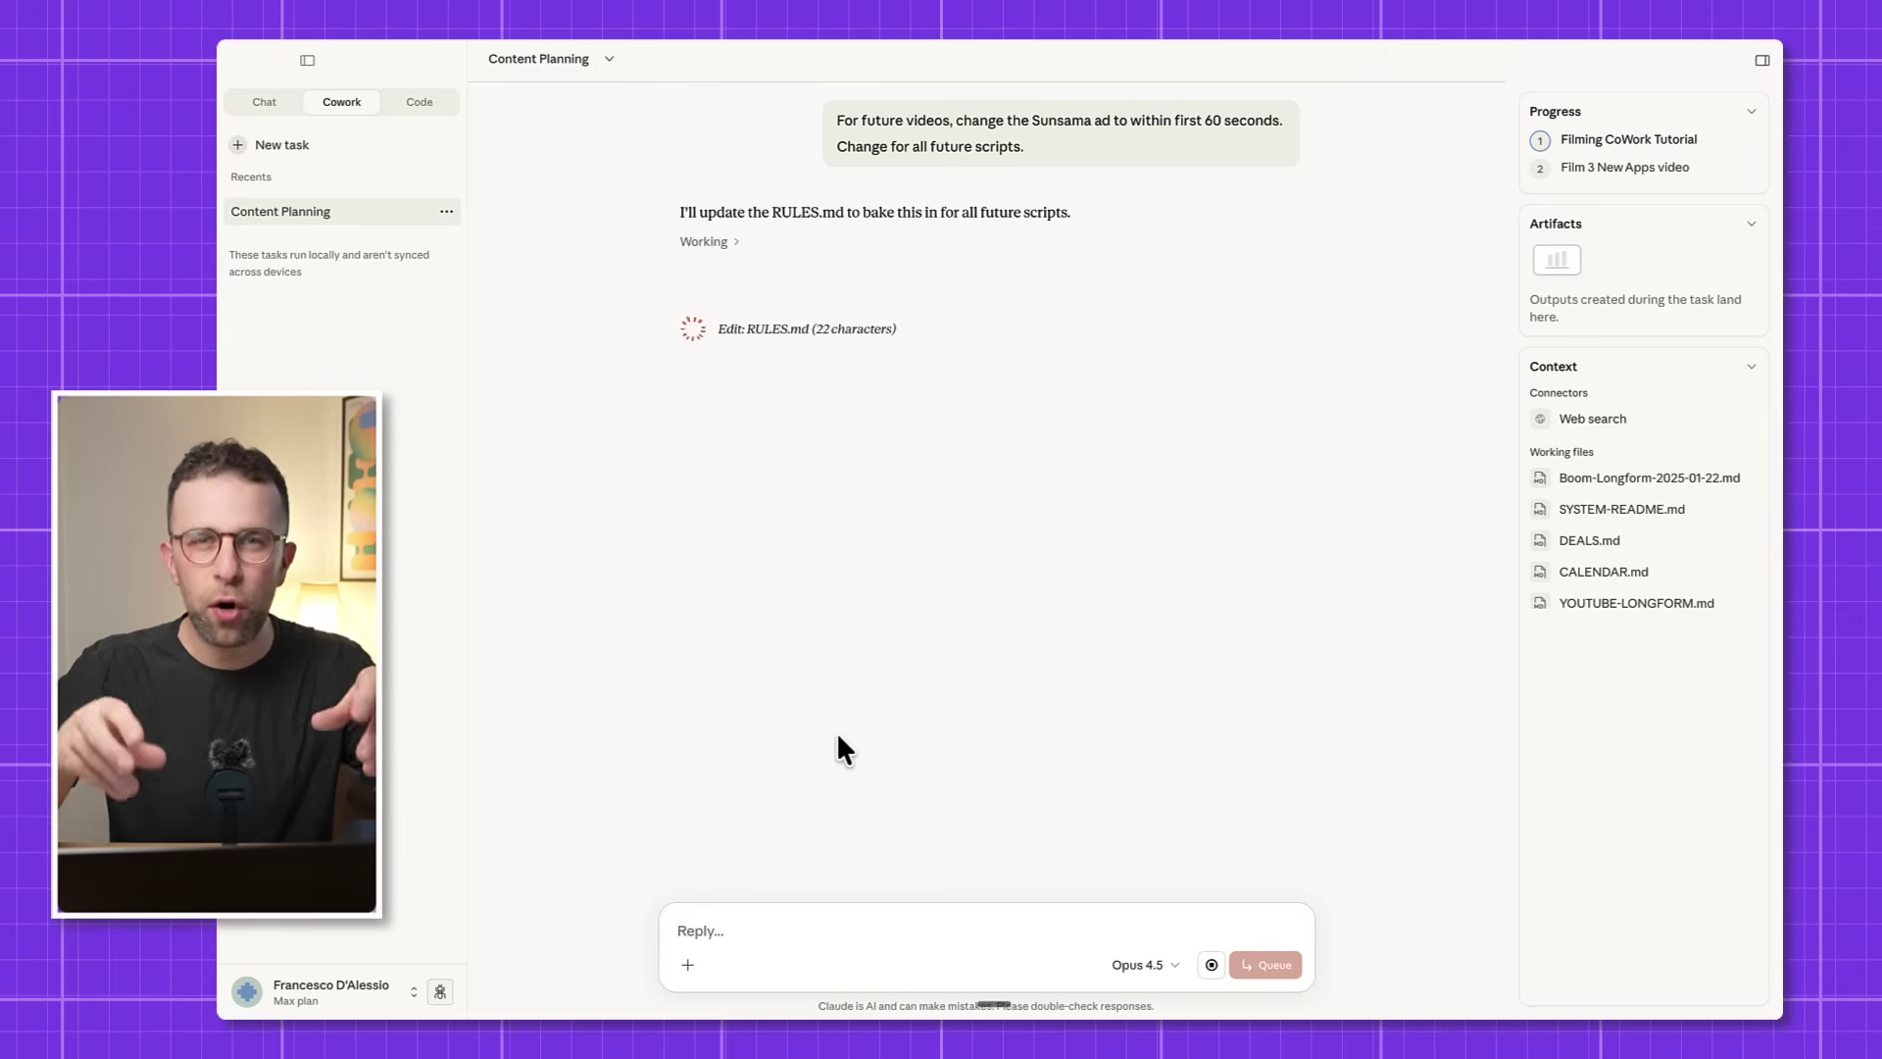
Step: Review Claude's summary paragraph on the updated RULES.md sponsor-placement rule for future scripts
triple_click(907, 490)
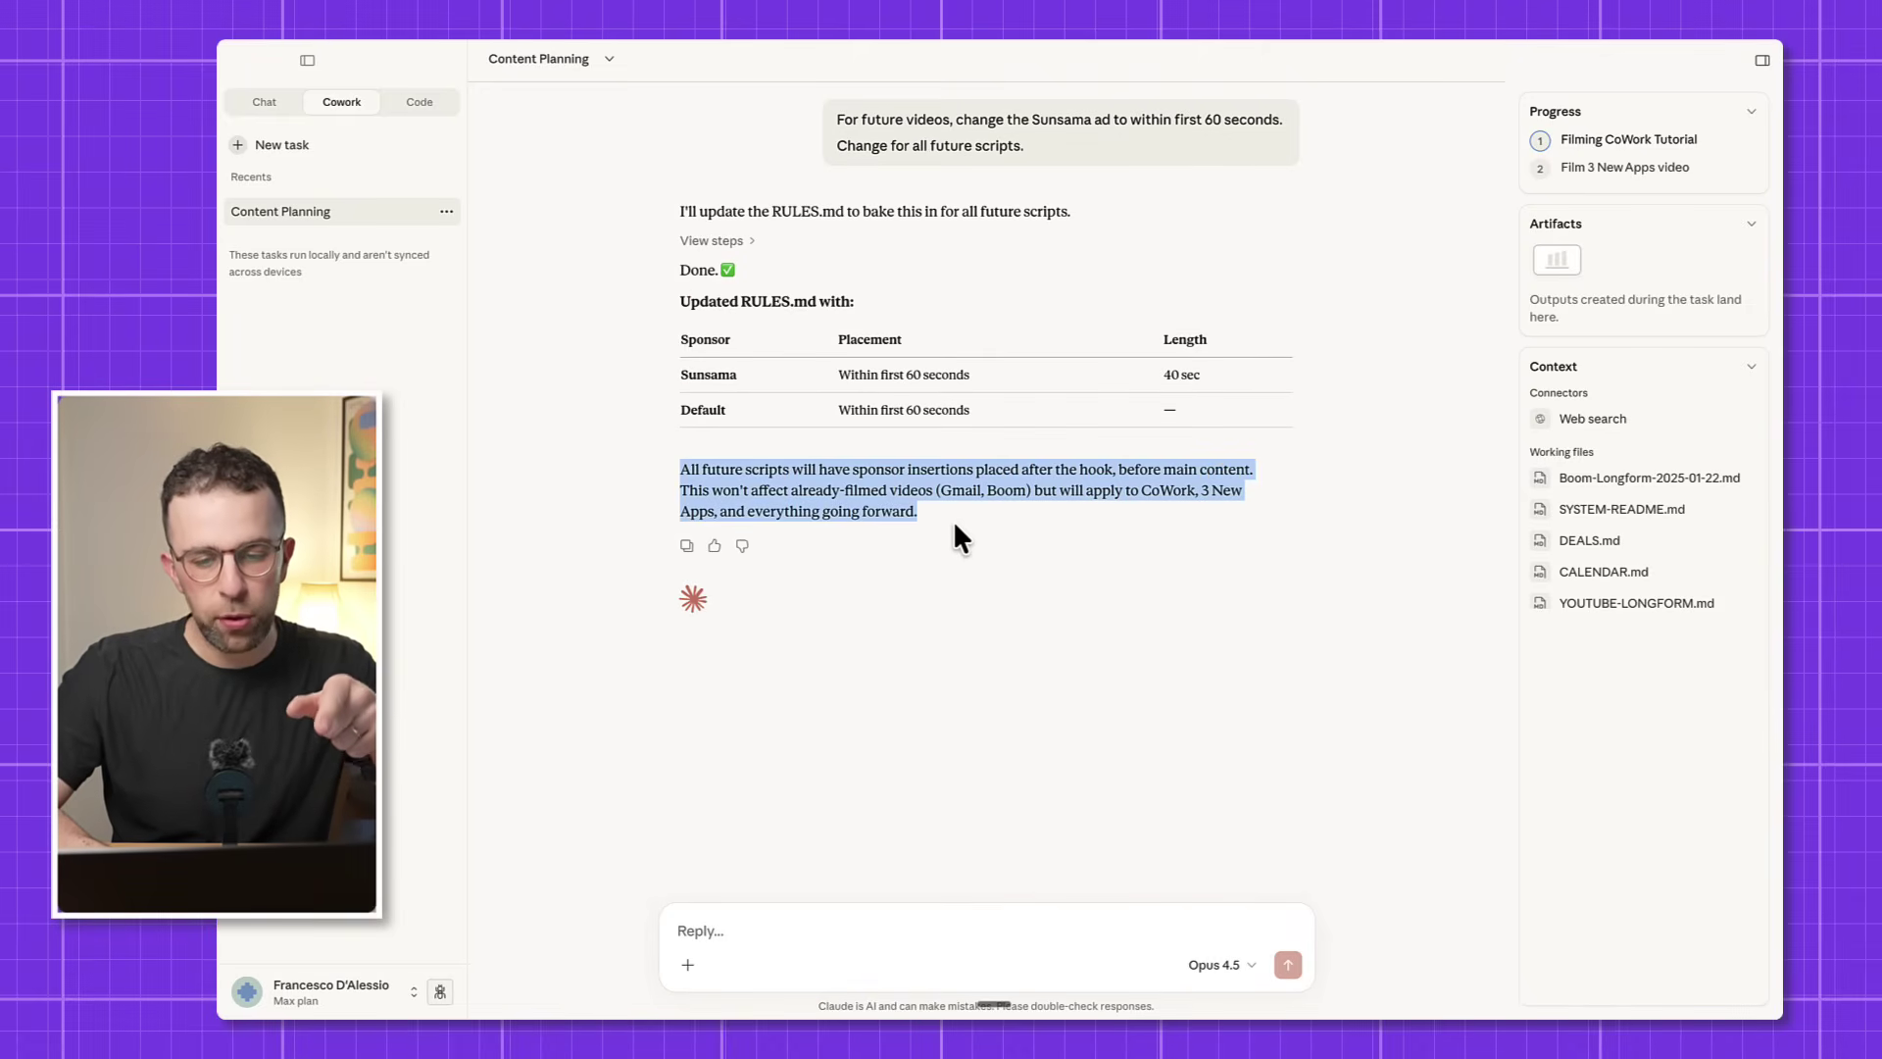
left_click_drag(790, 490, 756, 487)
triple_click(753, 482)
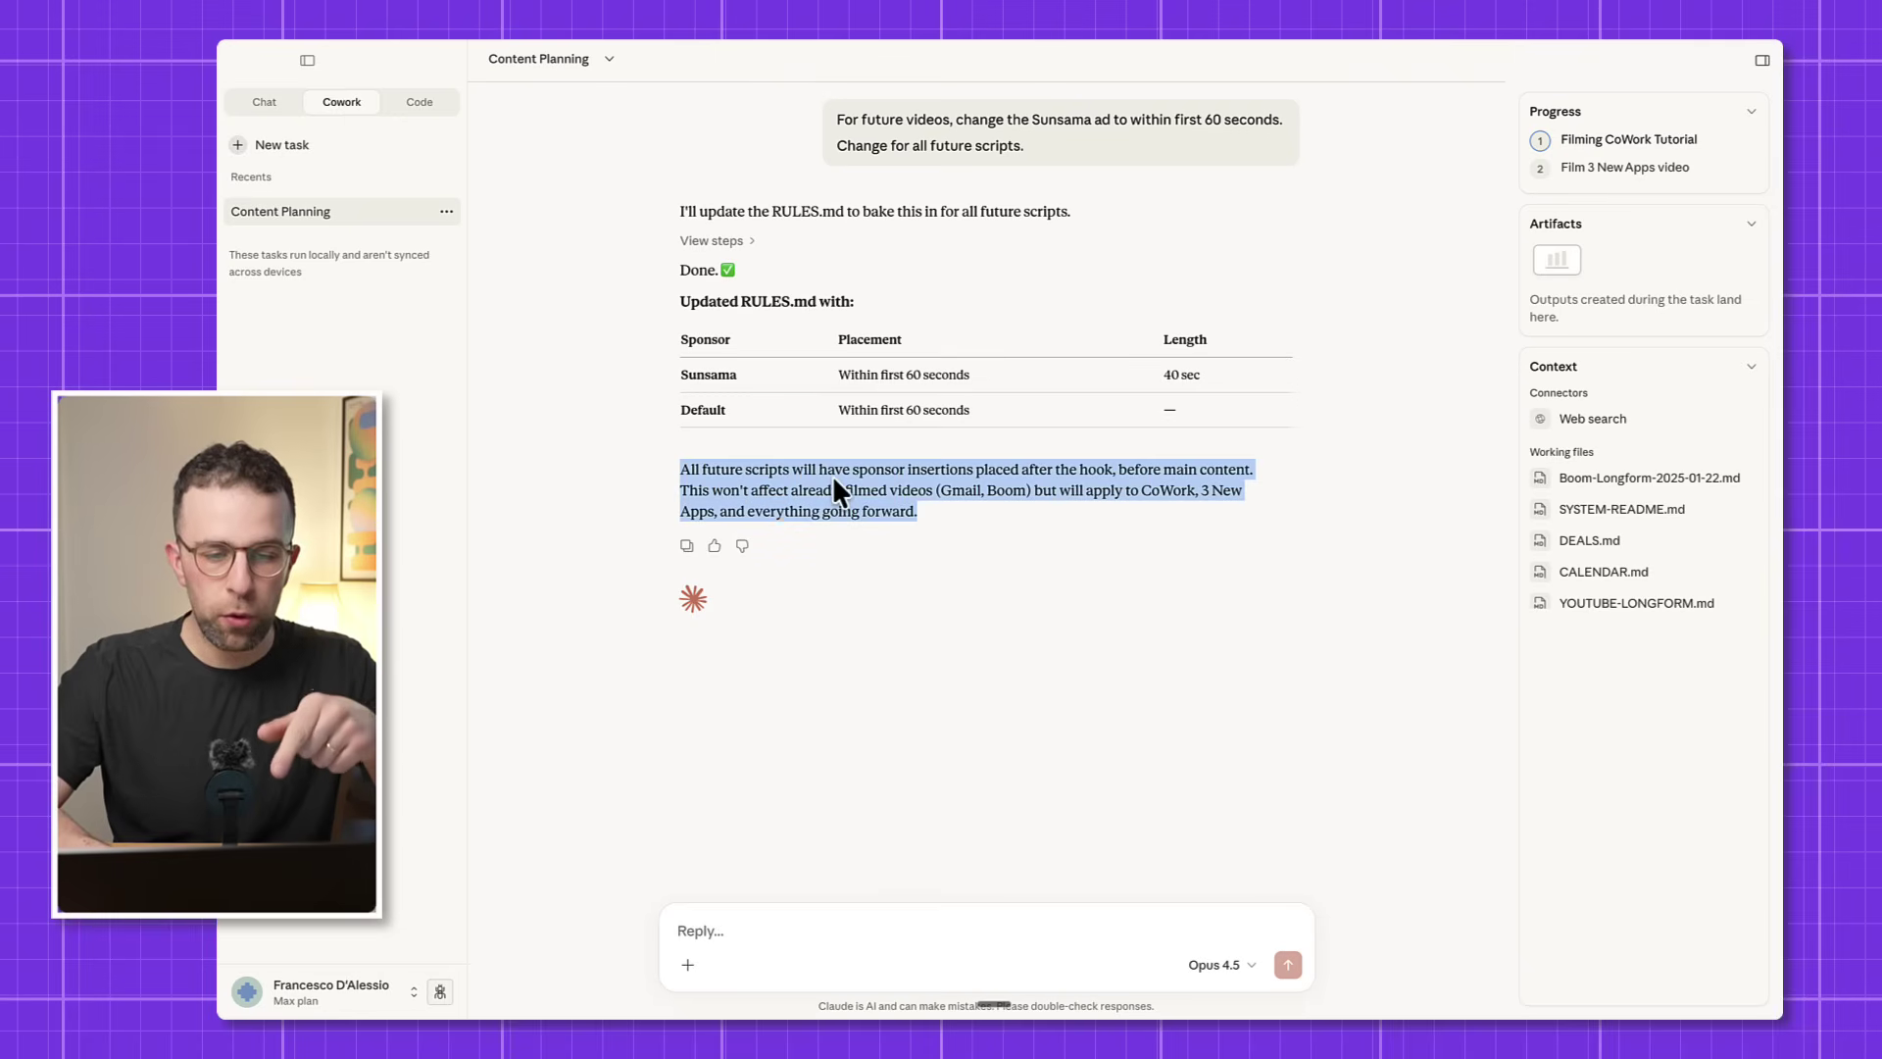
left_click(1109, 495)
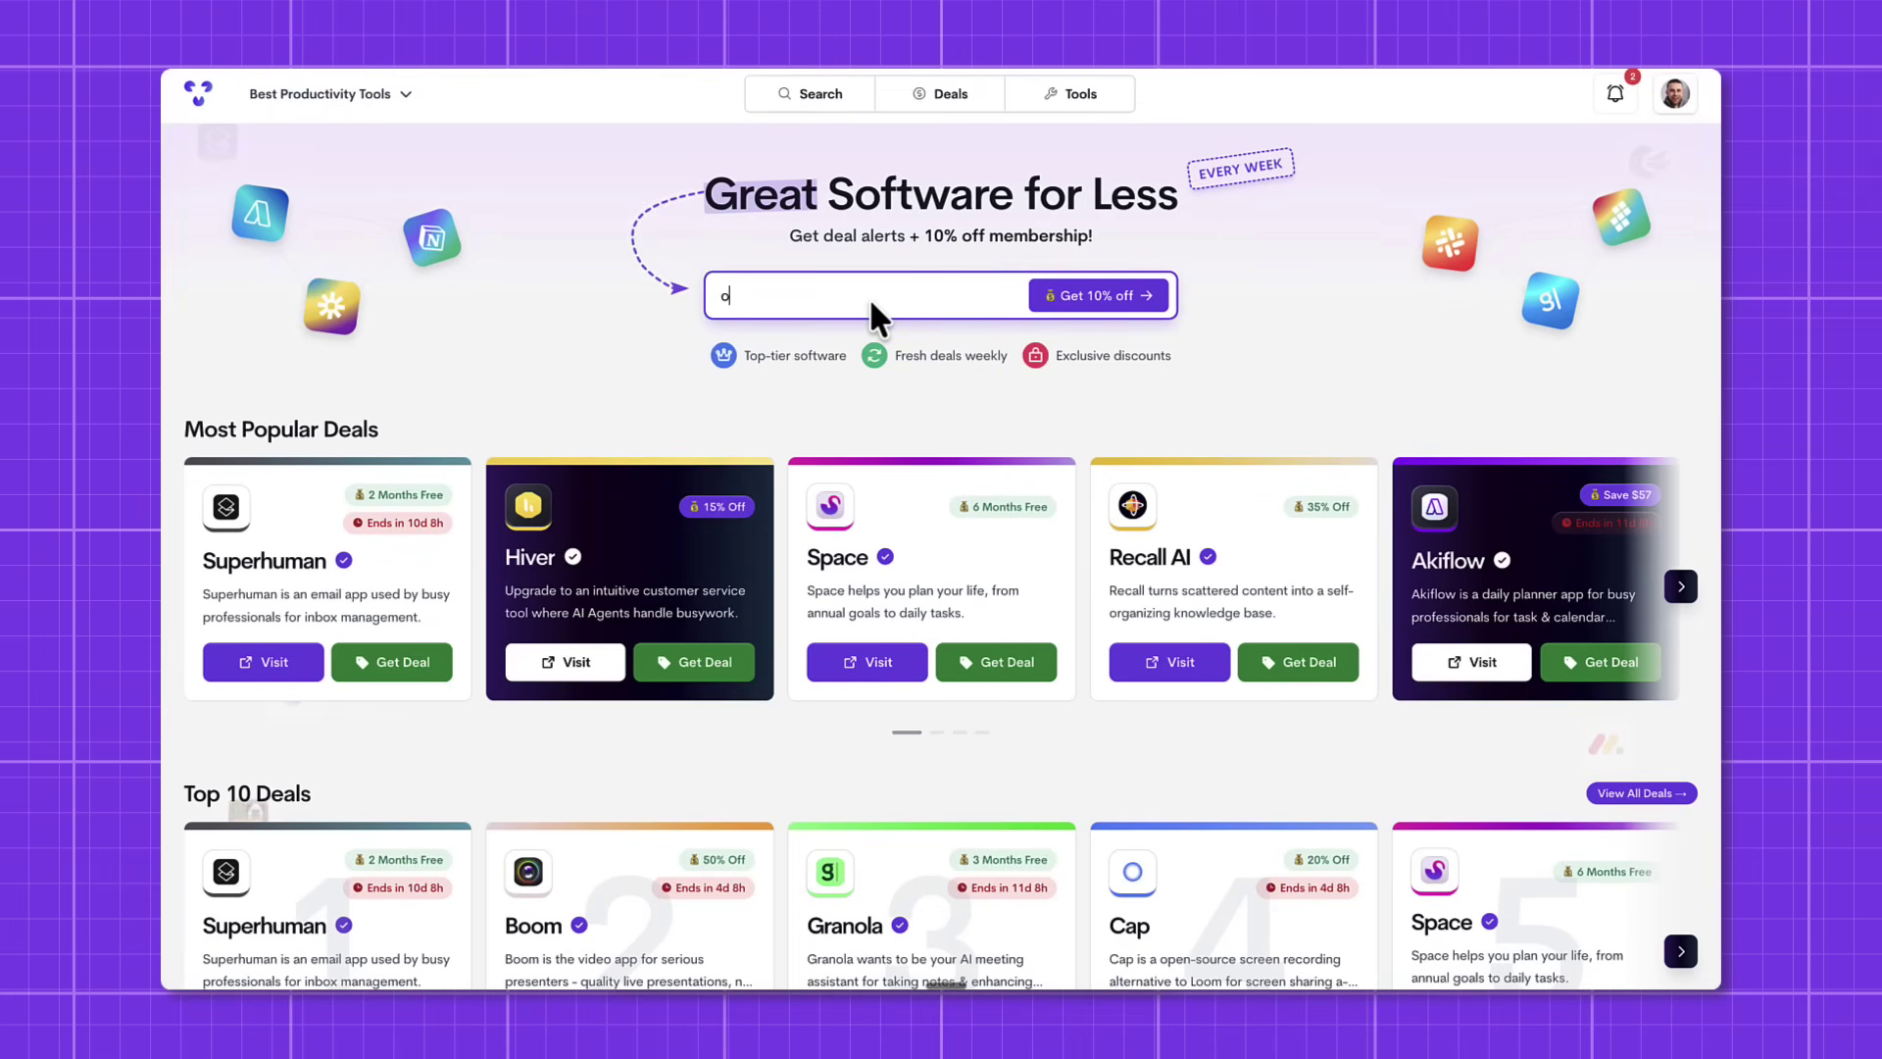
Step: Remove the stray letter from the 'Get deal alerts' email box
key("BackSpace")
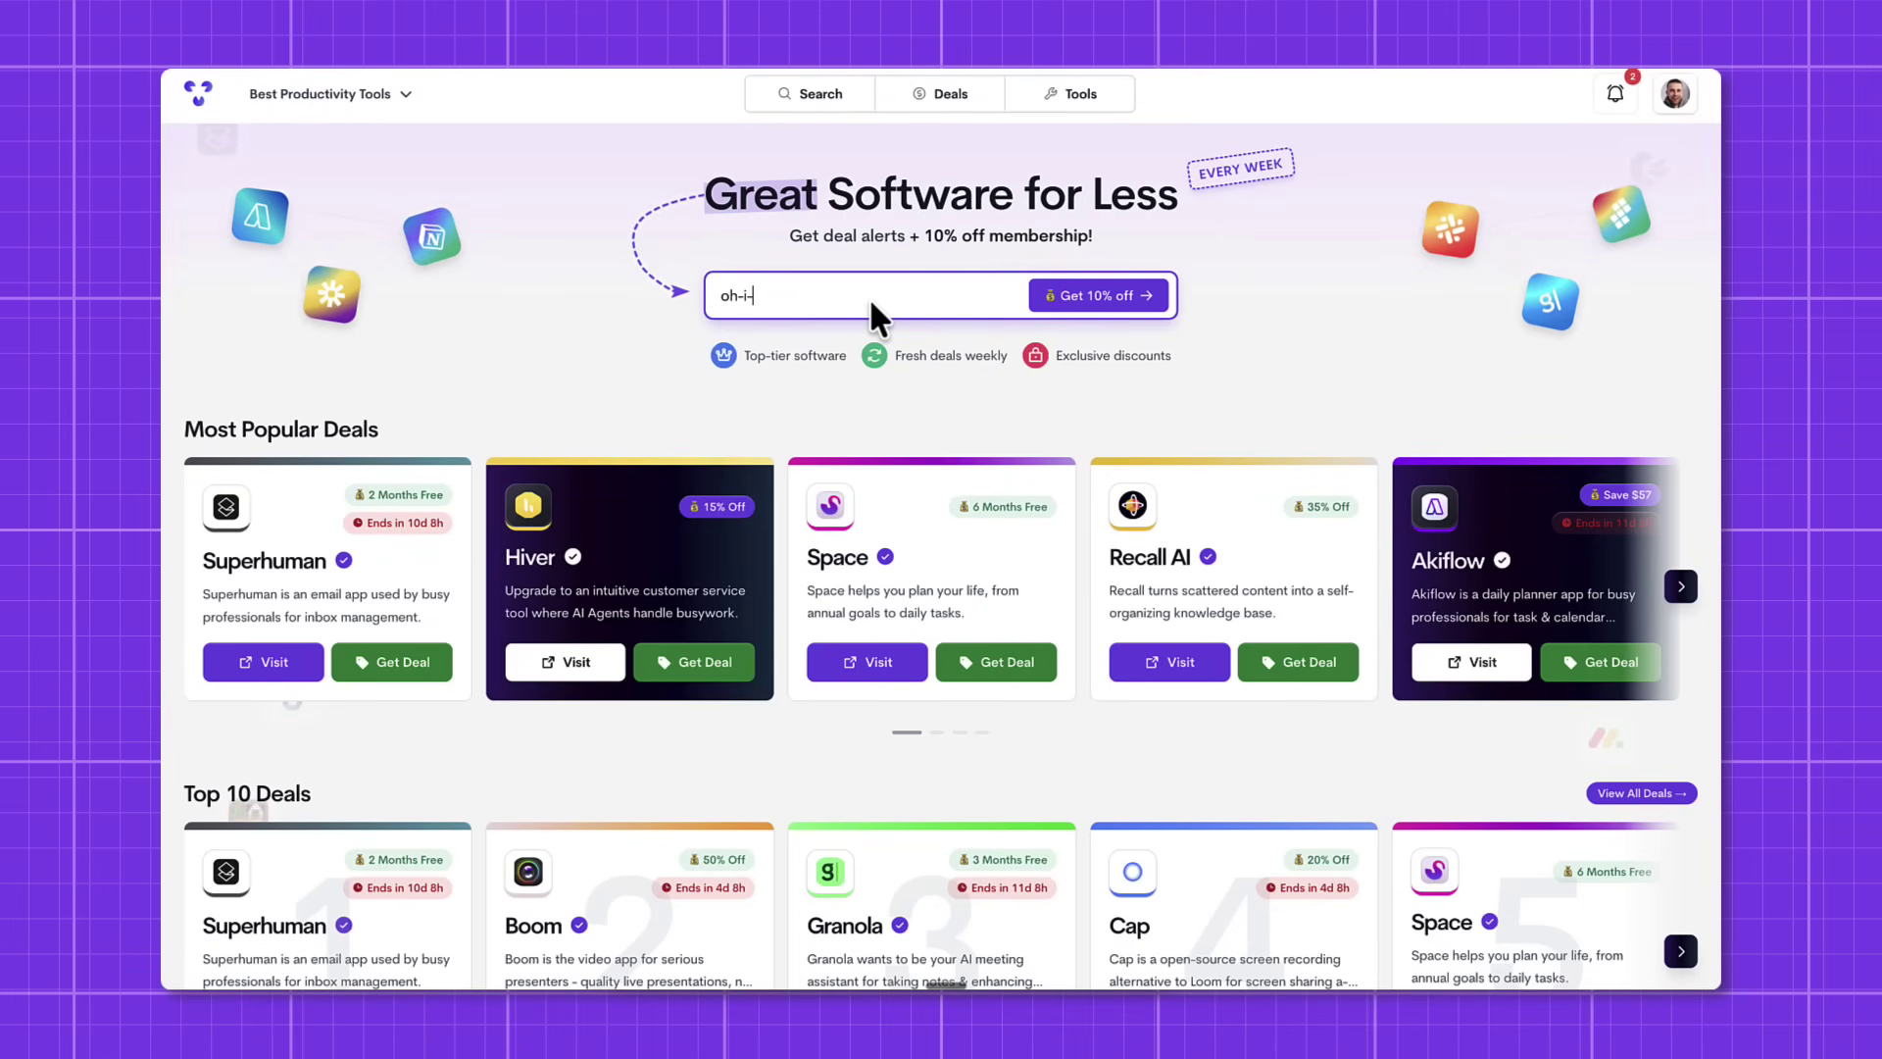
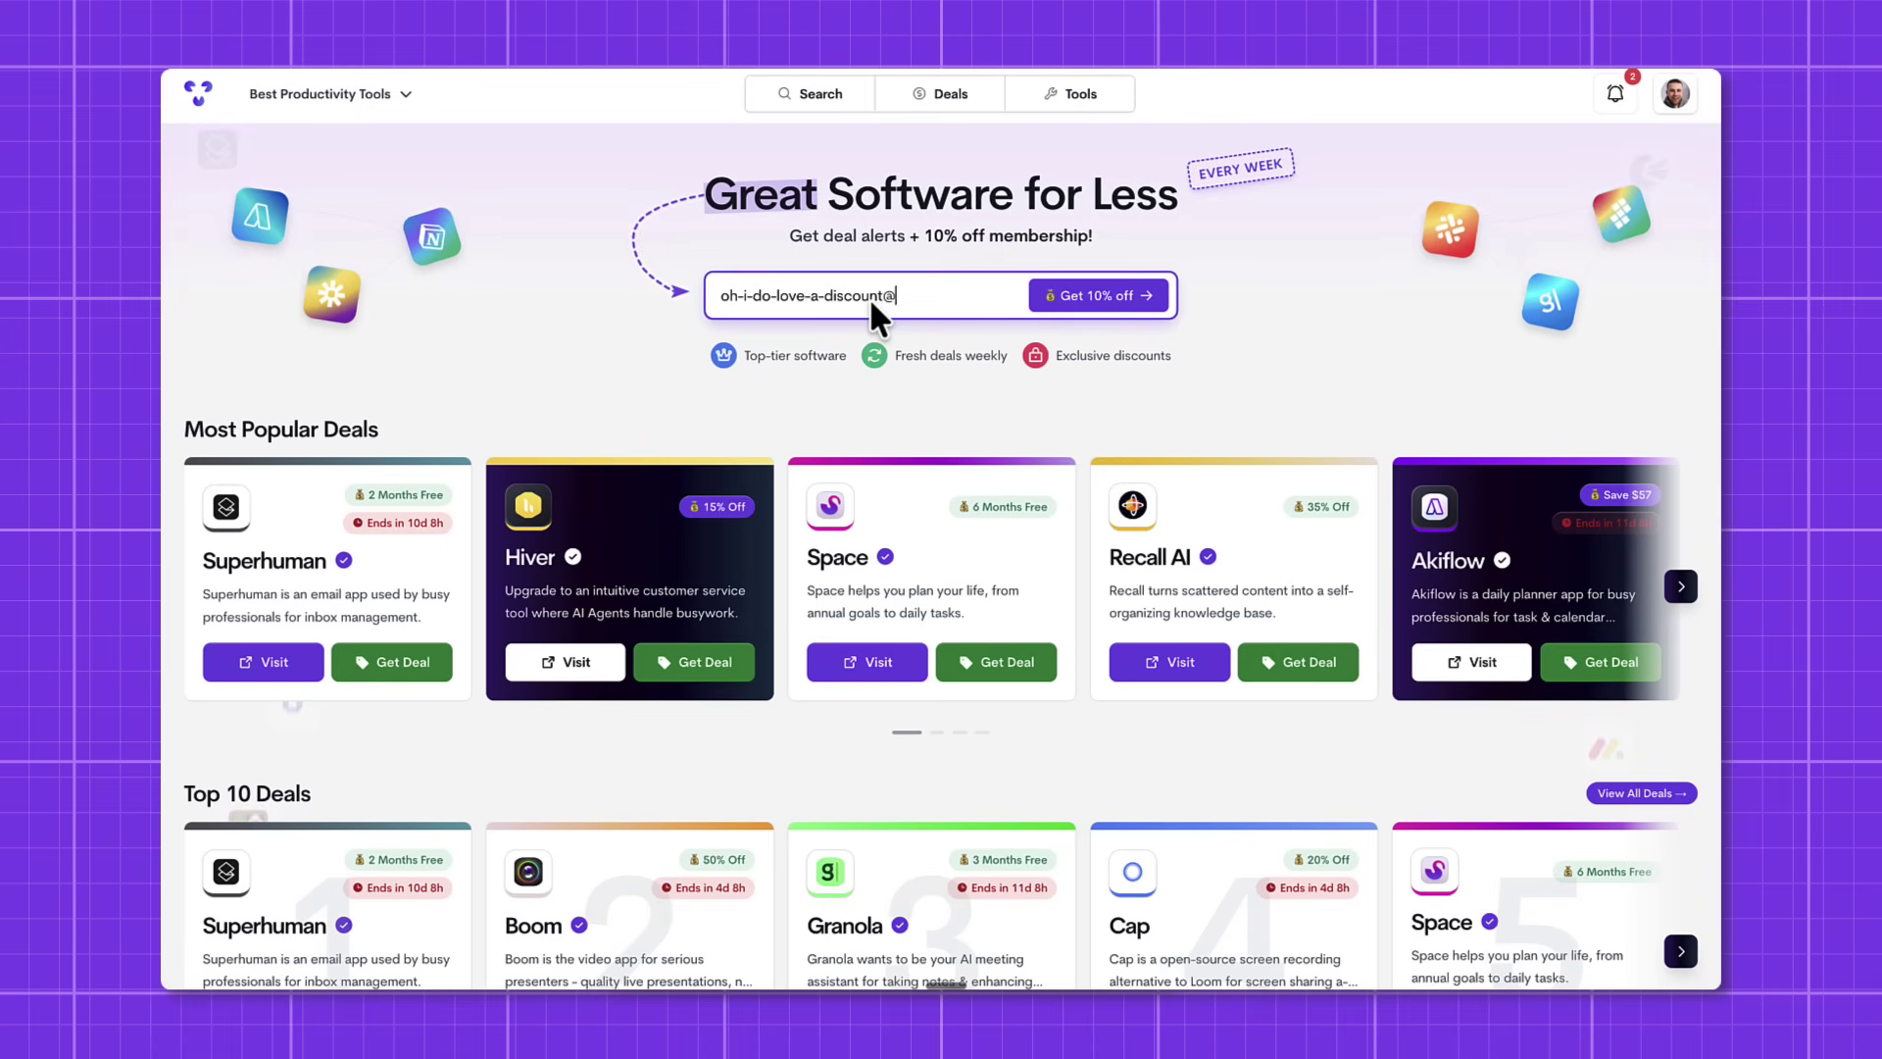